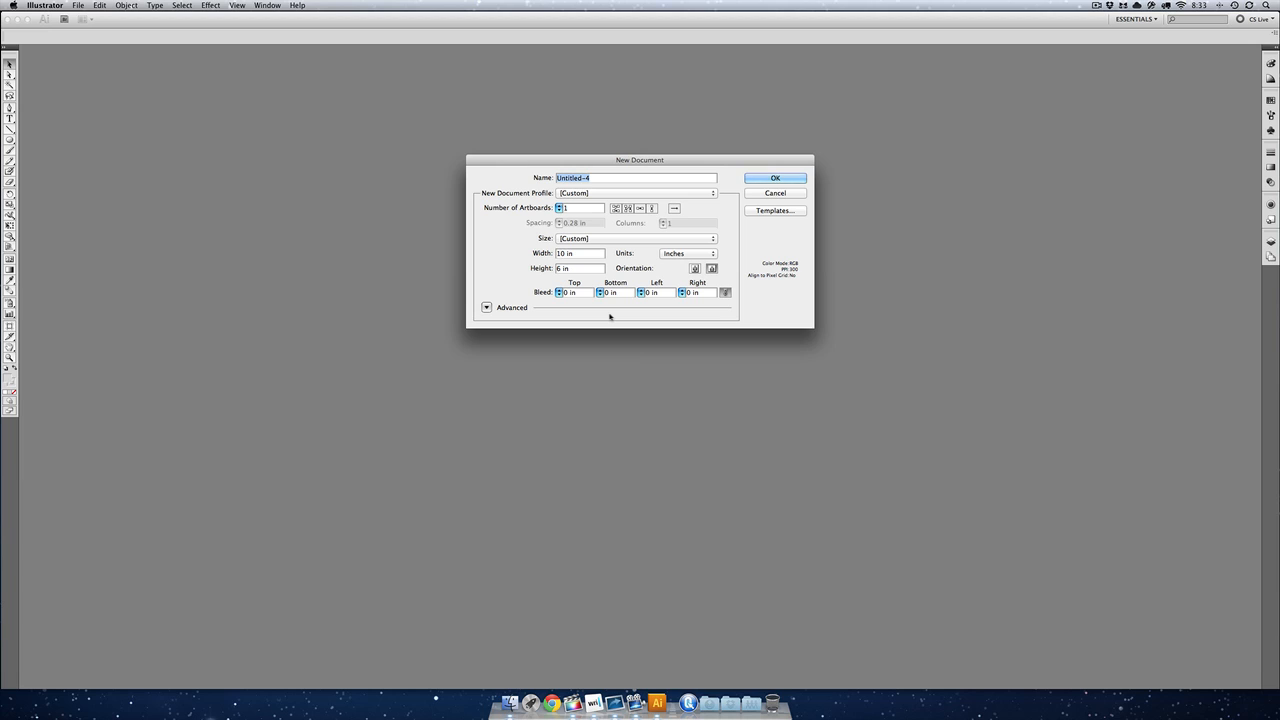
Create the new document with the name Direct Select
text(Direct Select)
key(Return)
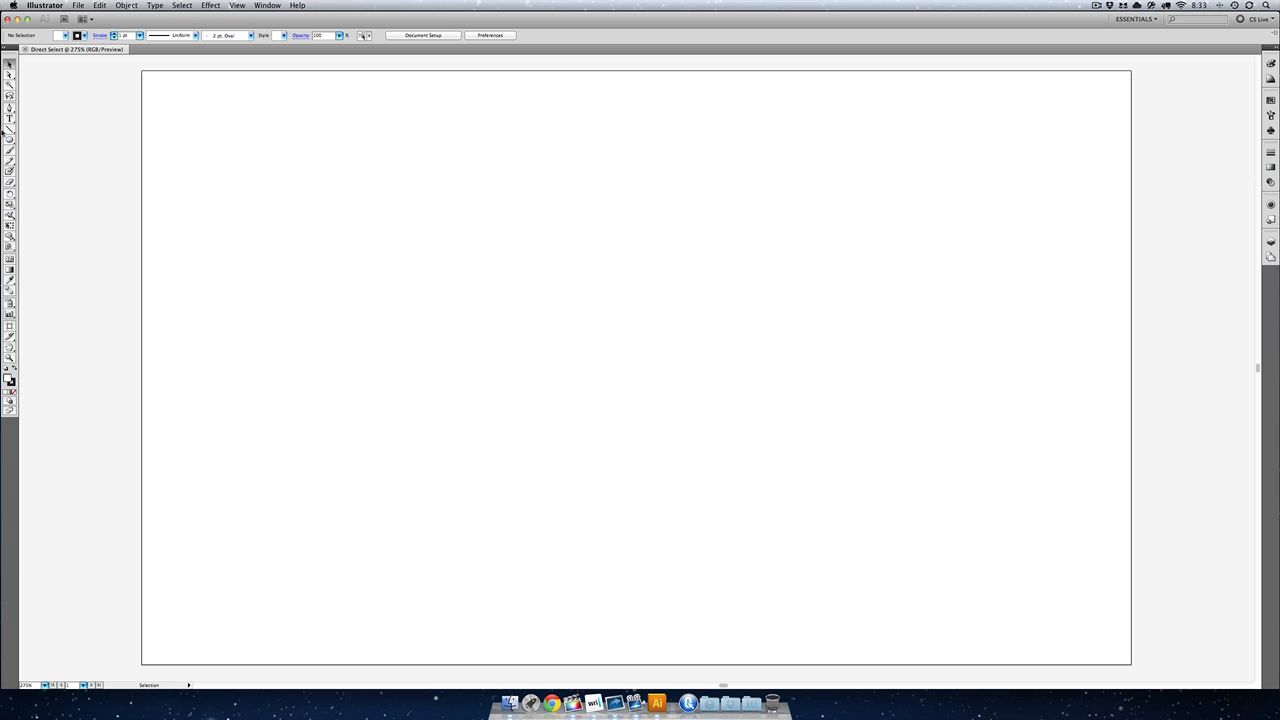
Draw an open wavy path with the Pen tool, five anchor points, about 8 in wide and 1.2 in high, and deselect it
click(10, 108)
drag(213, 330, 520, 458)
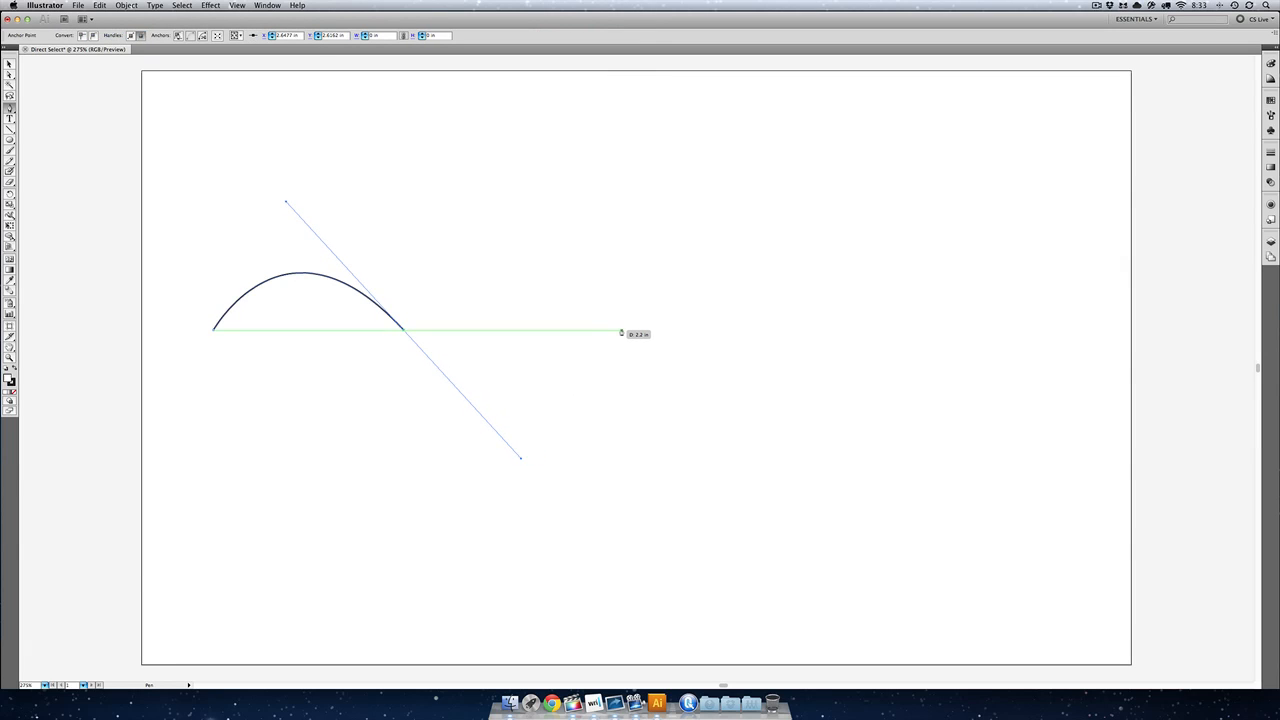
click(621, 331)
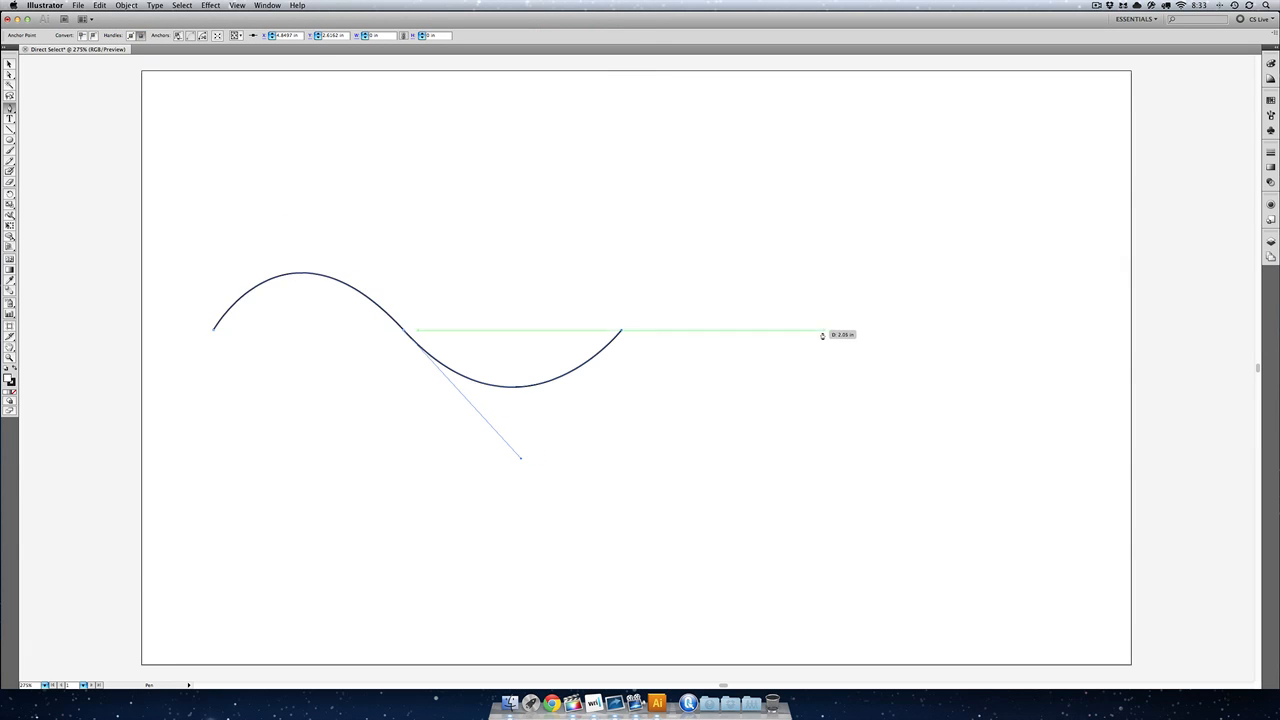
drag(821, 333, 925, 466)
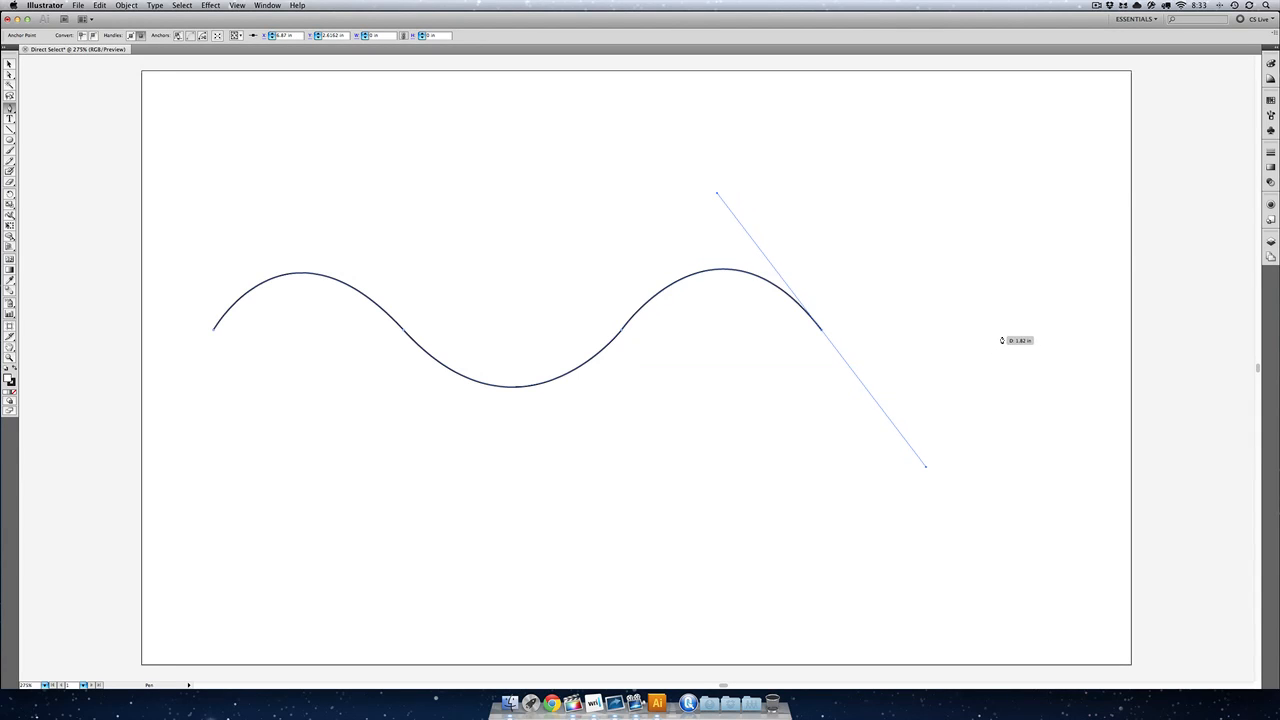
click(1004, 328)
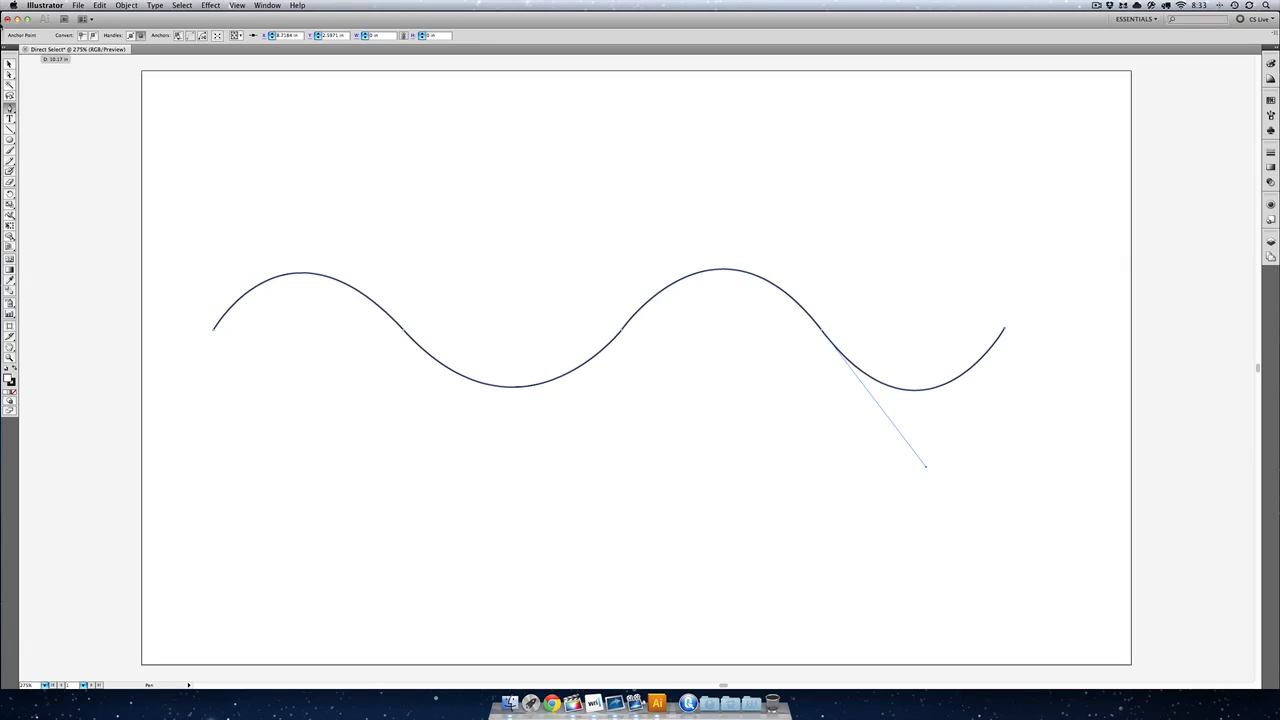
click(10, 64)
click(314, 151)
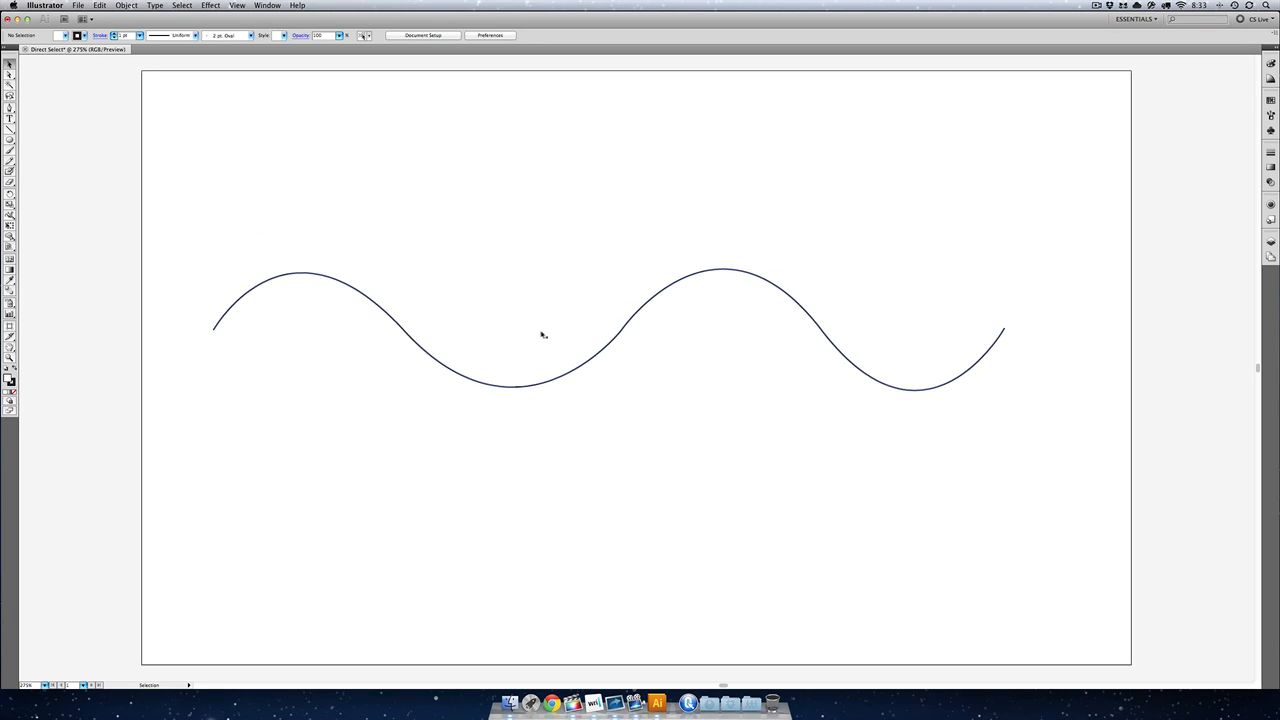
Shift the whole wave slightly down and right, squeeze it to about 2 in wide, and stretch it back to about 7.9 in
click(603, 350)
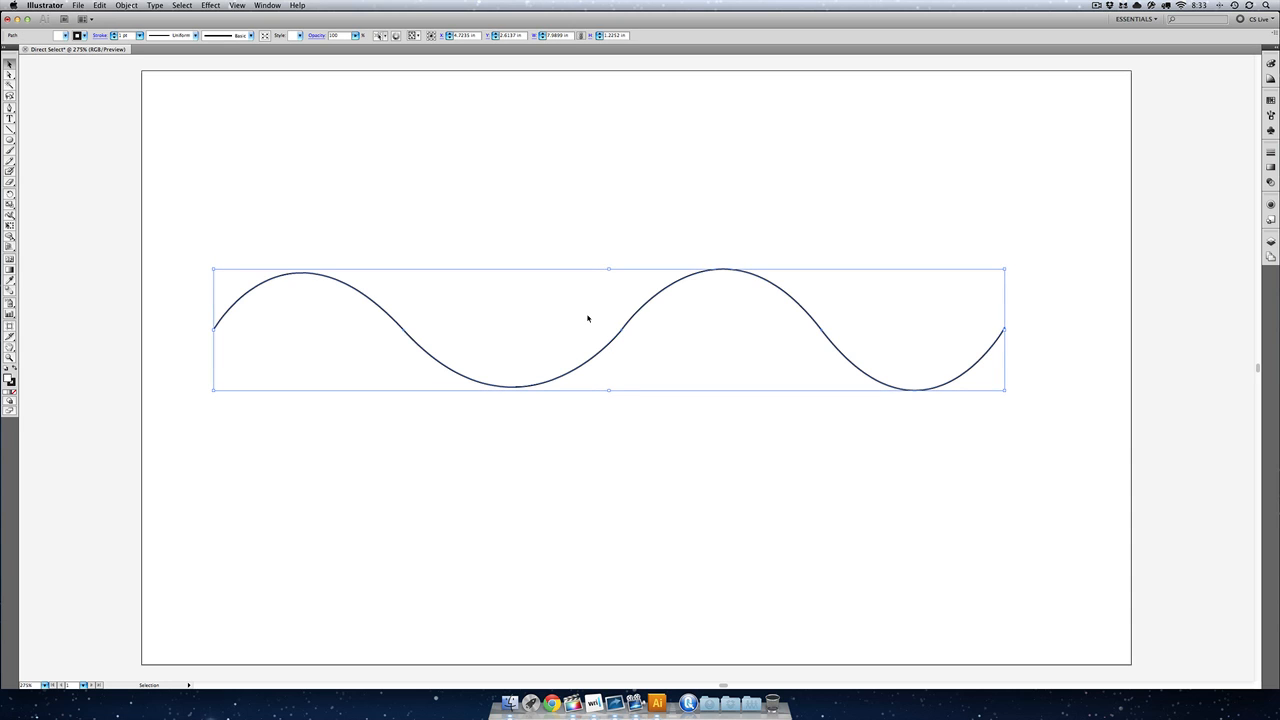
mouse_move(619, 336)
mouse_down()
mouse_move(637, 257)
mouse_move(617, 377)
mouse_move(626, 343)
mouse_up()
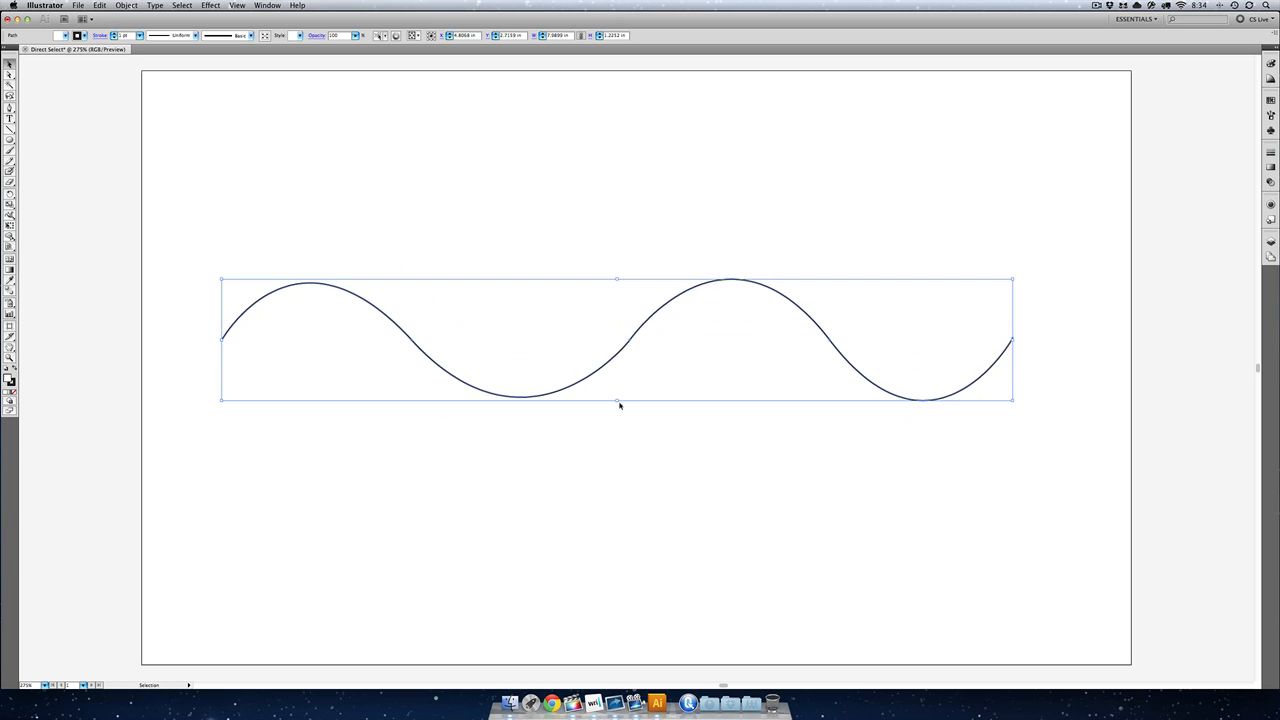
drag(1014, 340, 421, 340)
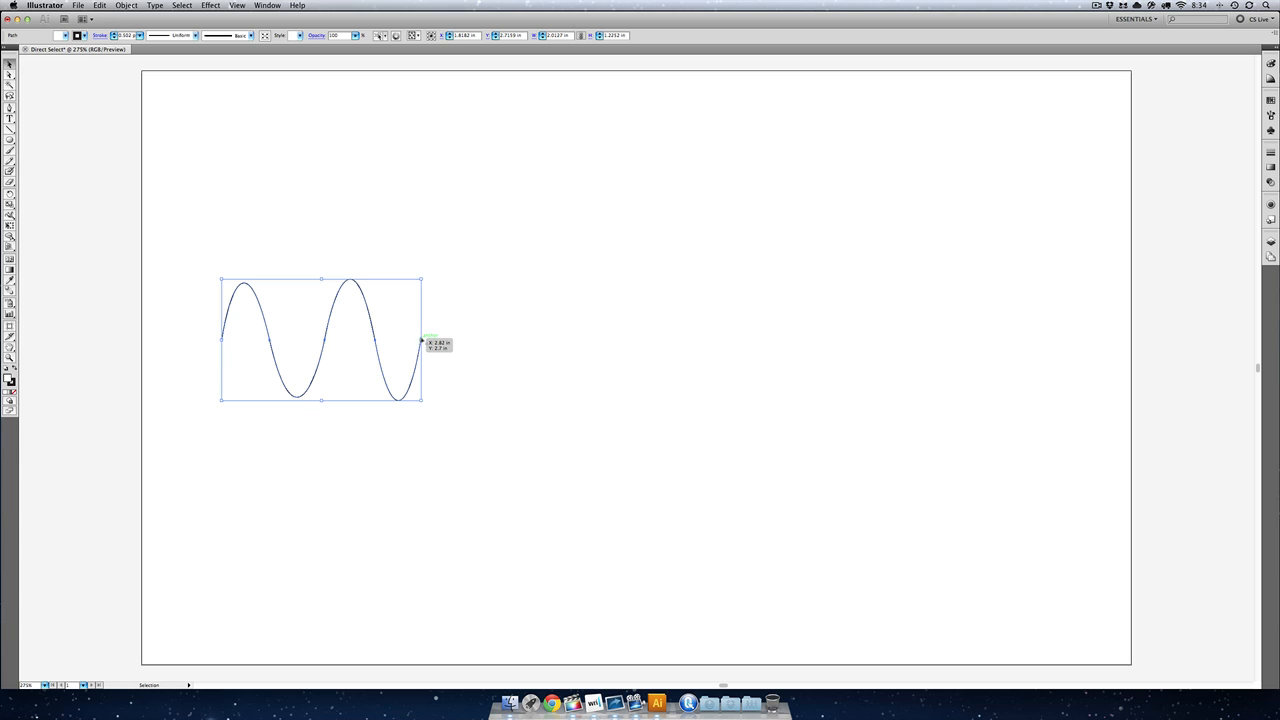
drag(420, 340, 1004, 340)
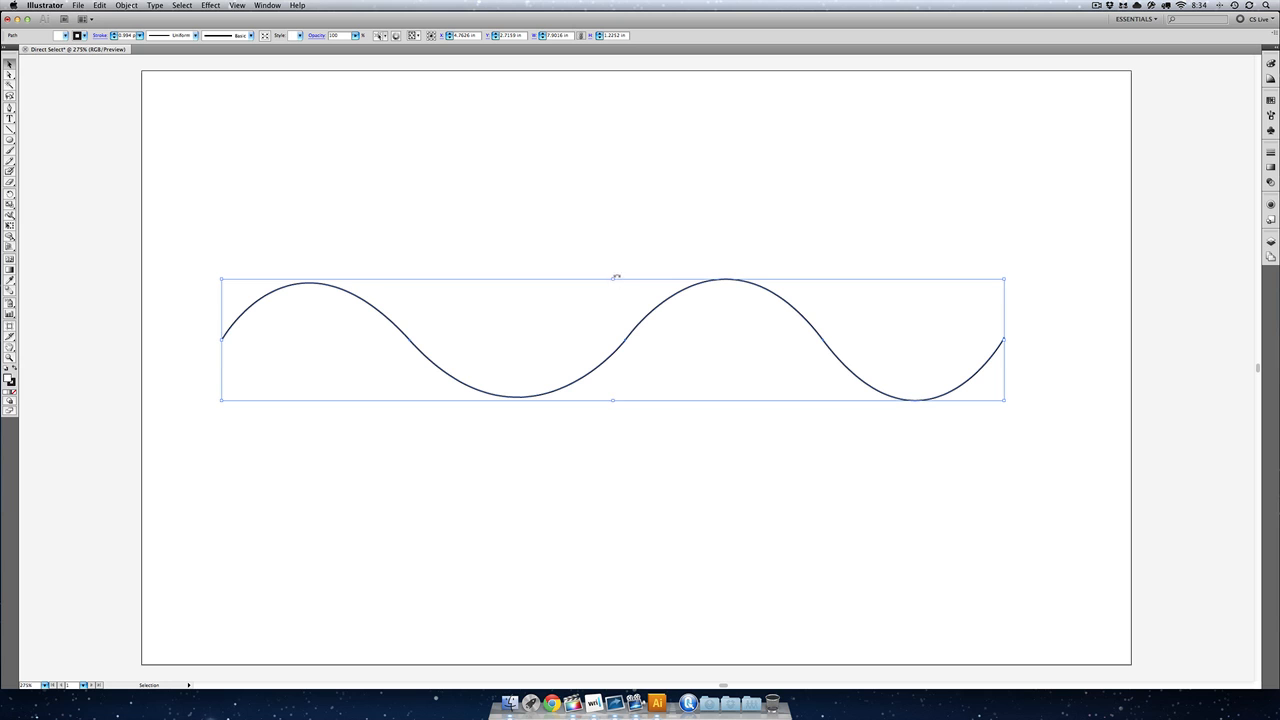
Stretch the wave to about 2 in high, and rescale it from its corner to about 7.8 by 1.3 in
drag(612, 279, 612, 202)
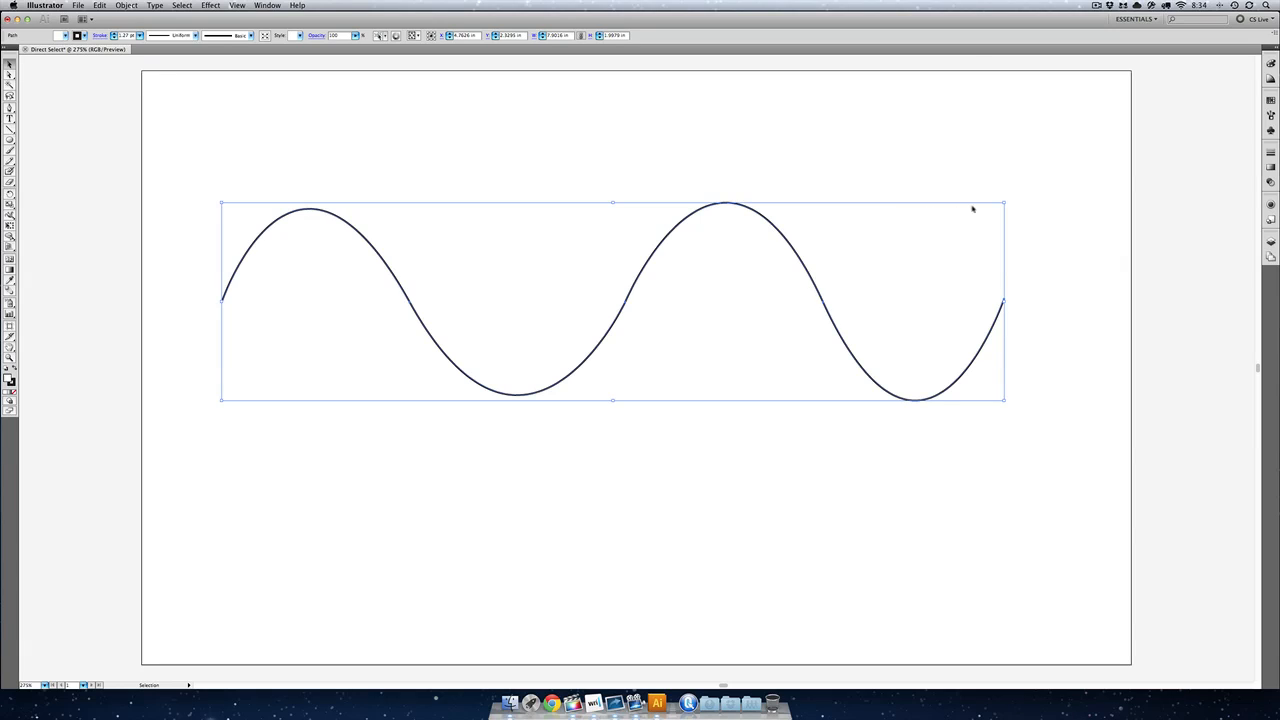
mouse_move(998, 204)
mouse_down()
mouse_move(777, 309)
mouse_move(450, 400)
mouse_move(541, 286)
mouse_move(872, 495)
mouse_move(871, 200)
mouse_move(810, 314)
mouse_move(757, 371)
mouse_move(760, 360)
mouse_move(806, 293)
mouse_move(894, 303)
mouse_move(1077, 194)
mouse_move(609, 403)
mouse_move(650, 313)
mouse_move(598, 345)
mouse_move(460, 366)
mouse_move(974, 160)
mouse_move(1063, 143)
mouse_move(1068, 275)
mouse_move(531, 356)
mouse_move(1034, 286)
mouse_move(1006, 289)
mouse_up()
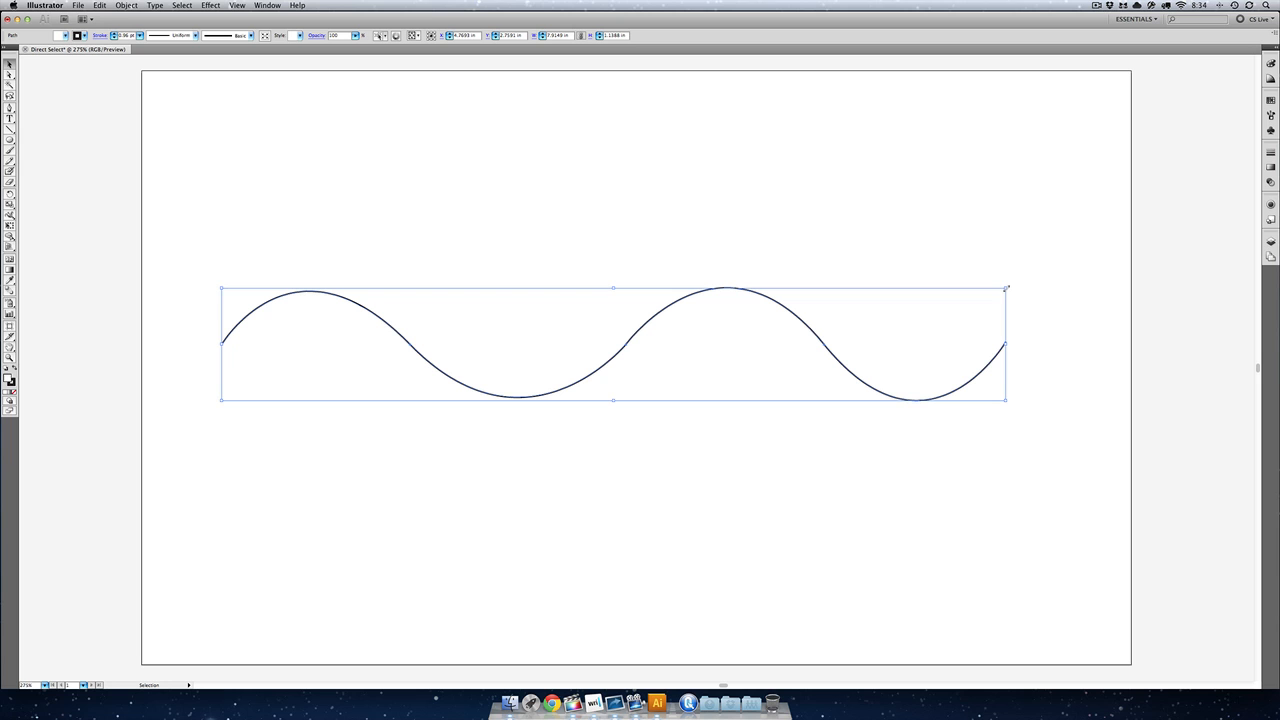
mouse_move(1006, 288)
mouse_down()
mouse_move(760, 171)
mouse_move(451, 344)
mouse_move(866, 409)
mouse_move(1023, 262)
mouse_move(1022, 274)
mouse_move(1000, 240)
mouse_move(986, 266)
mouse_move(866, 231)
mouse_move(464, 219)
mouse_move(1060, 229)
mouse_move(1029, 260)
mouse_move(995, 265)
mouse_move(1009, 266)
mouse_move(1000, 281)
mouse_up()
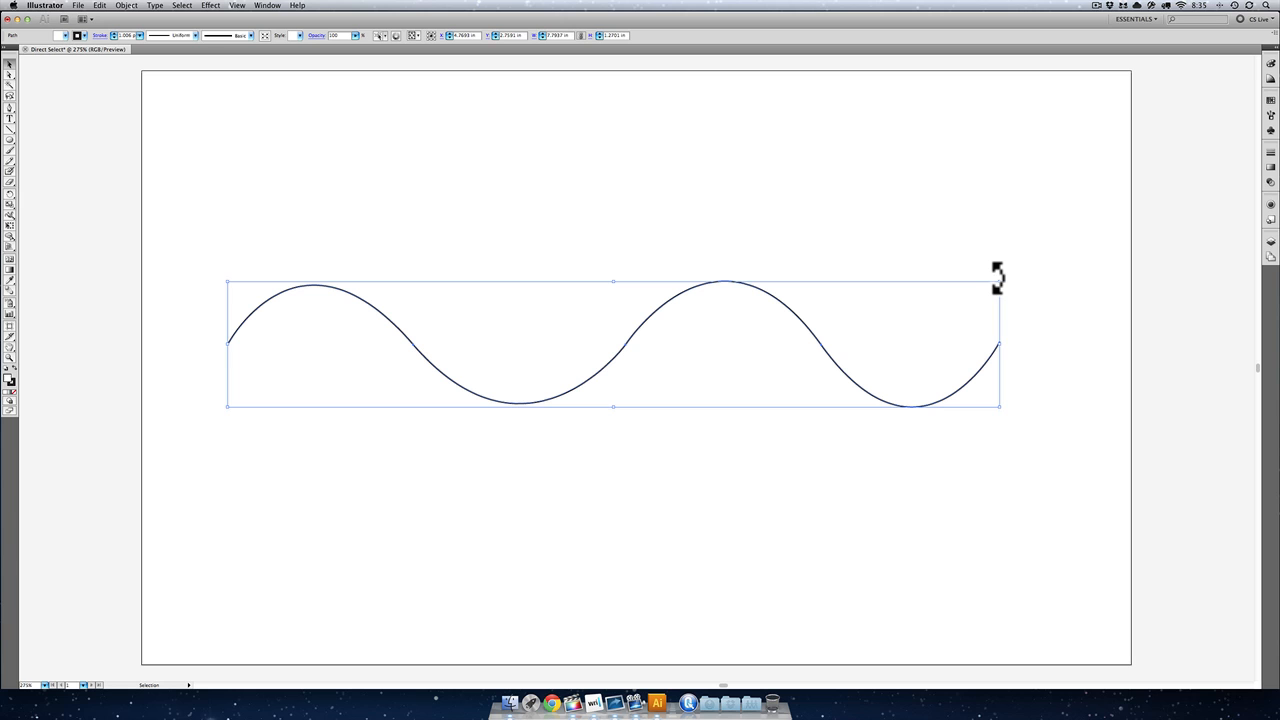
Try rotating the wave diagonally and to vertical, undo each rotation, and deselect the path
drag(997, 278, 773, 171)
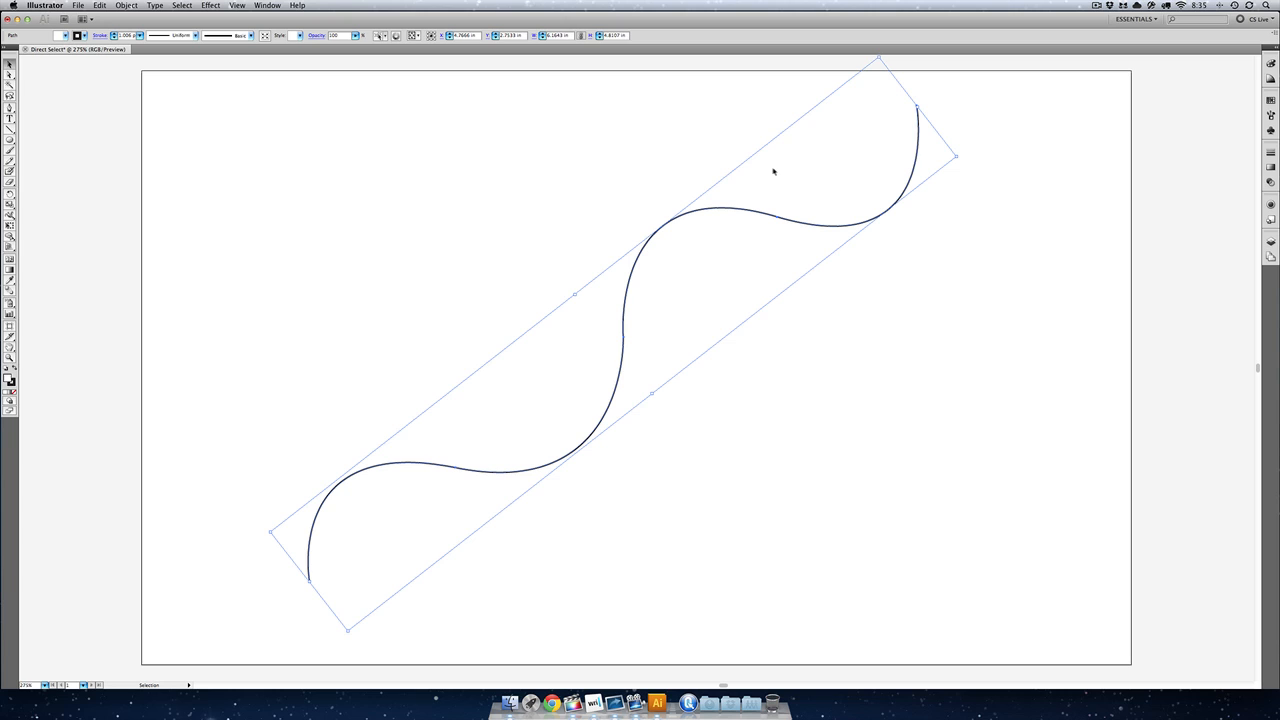
click(96, 5)
click(115, 16)
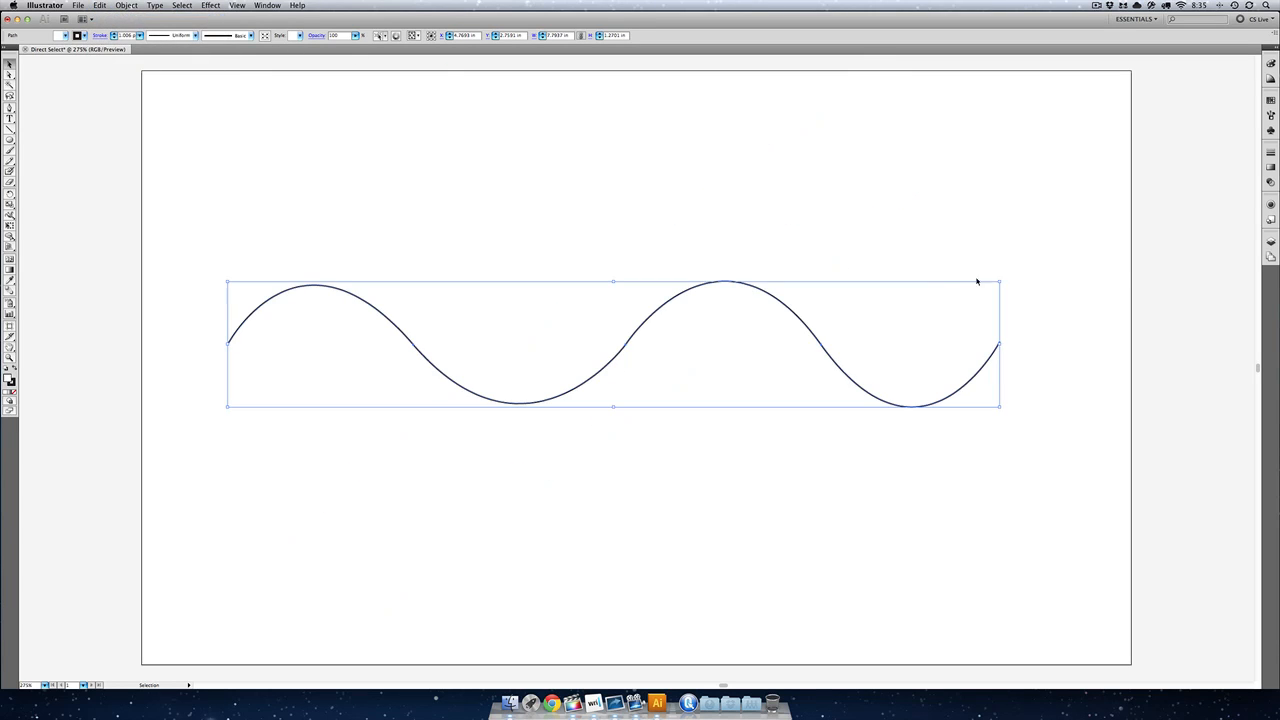
click(926, 147)
drag(926, 147, 517, 117)
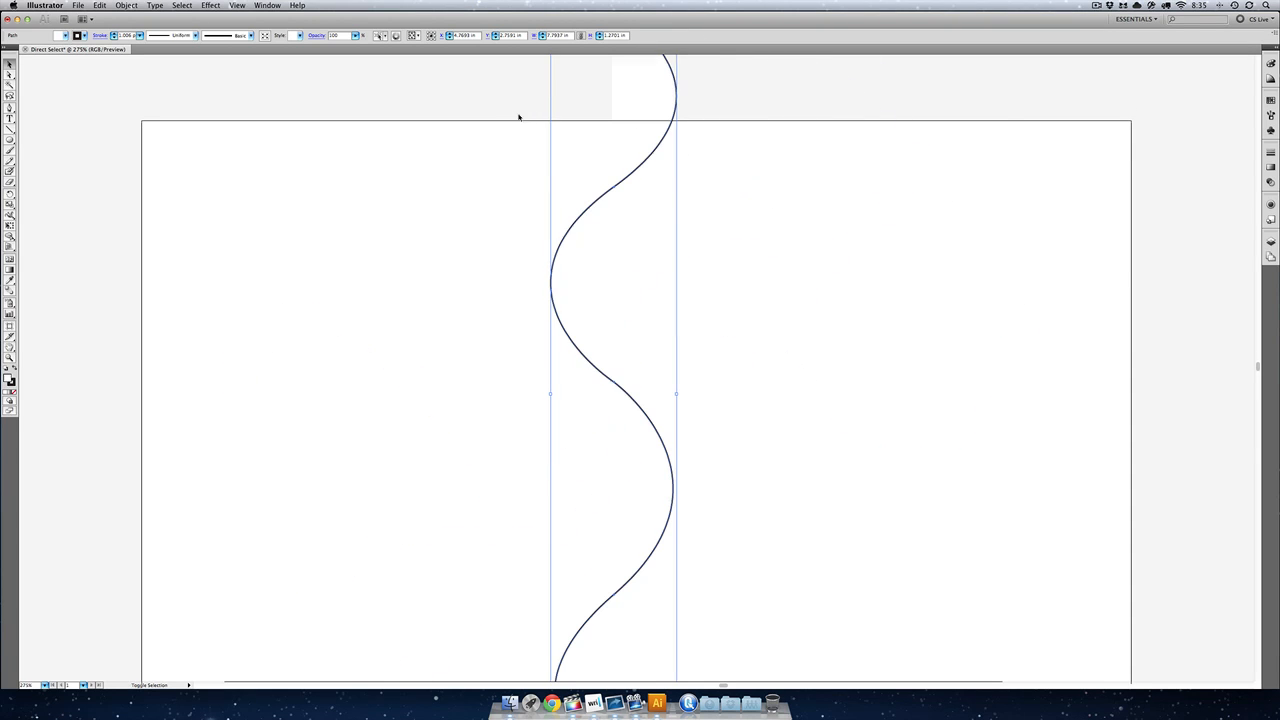
drag(677, 394, 636, 455)
click(827, 310)
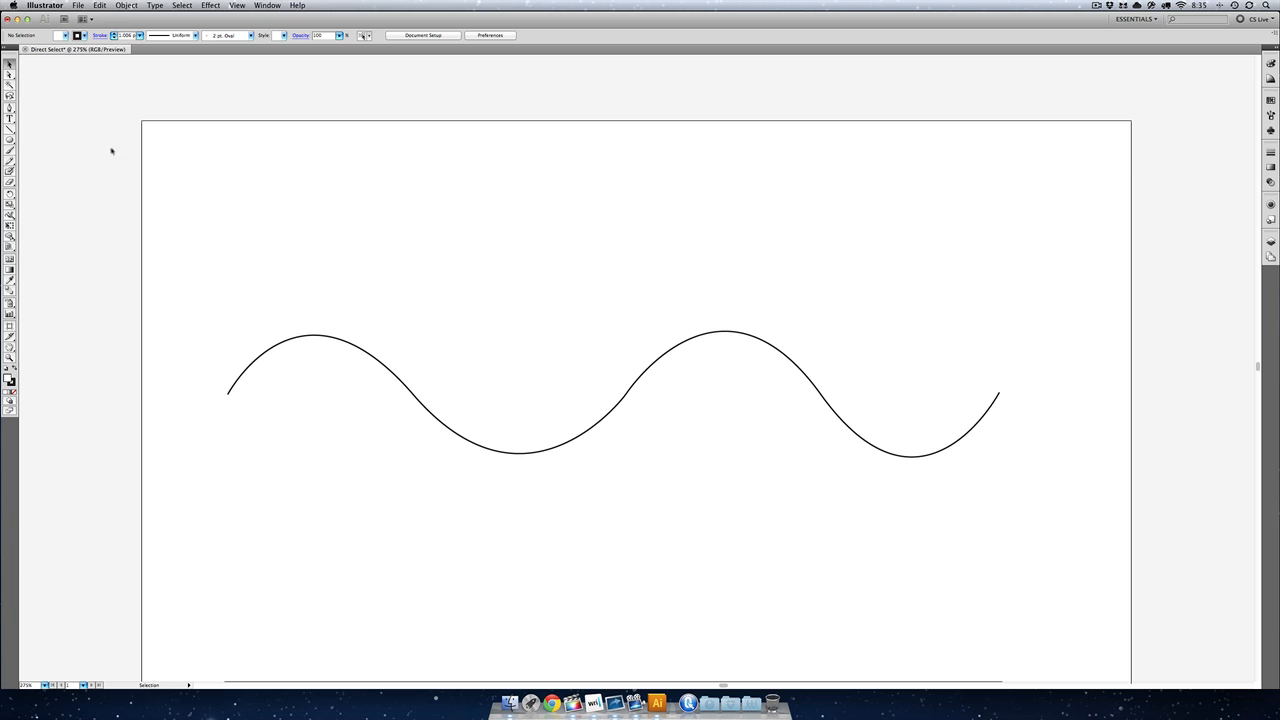
Select only the wave's middle anchor point with Direct Selection and move it down and left to about X 3.8 in, Y 3.0 in
click(11, 75)
key(super+plus)
key(super+plus)
key(super+plus)
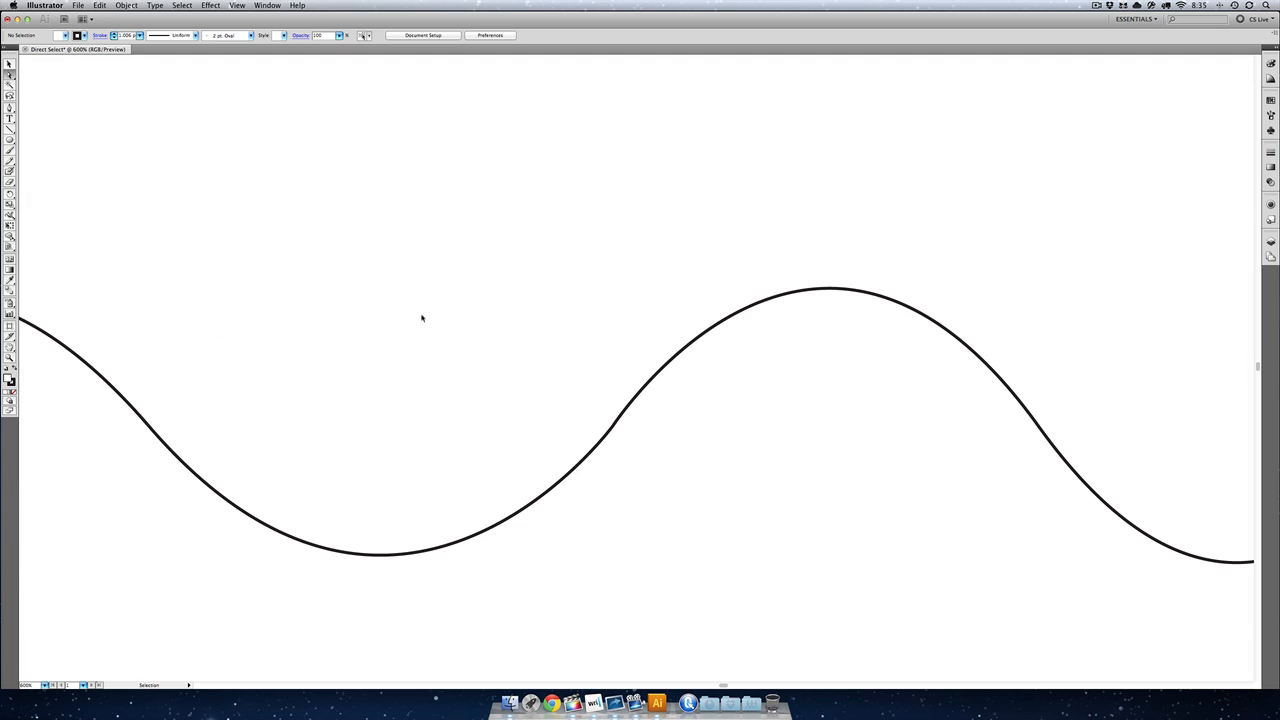
key(super+minus)
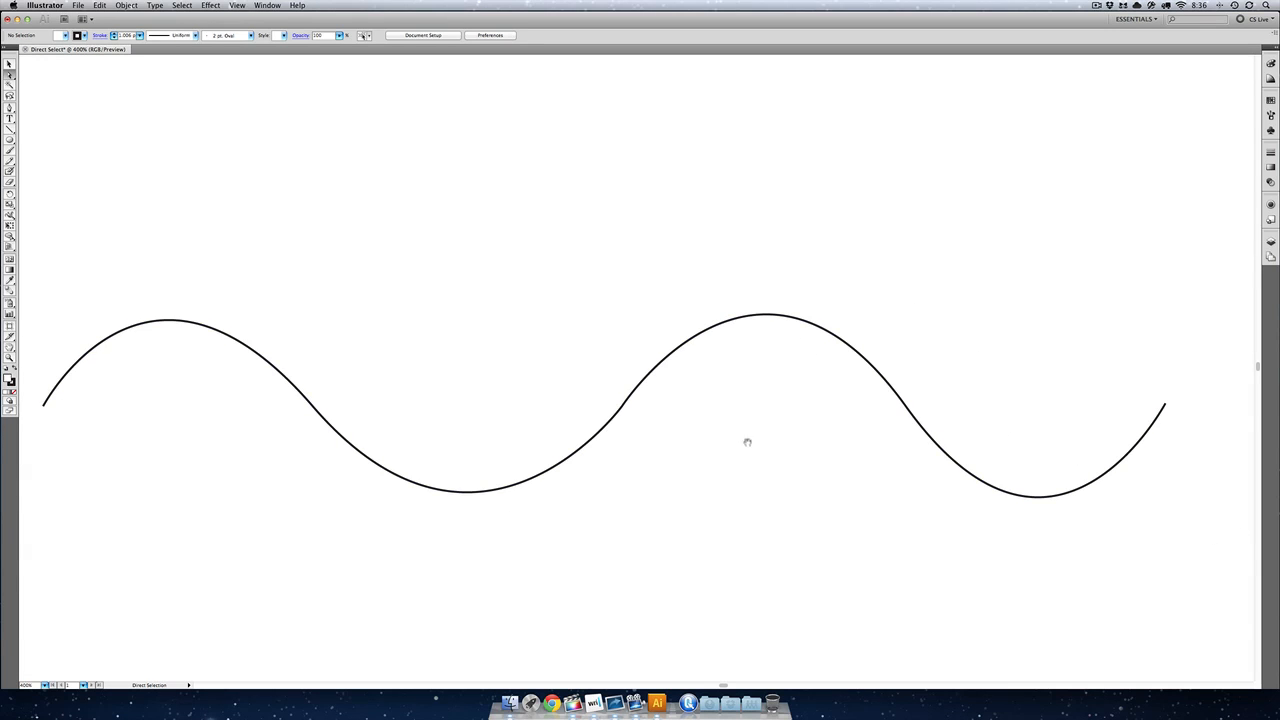
drag(720, 444, 810, 439)
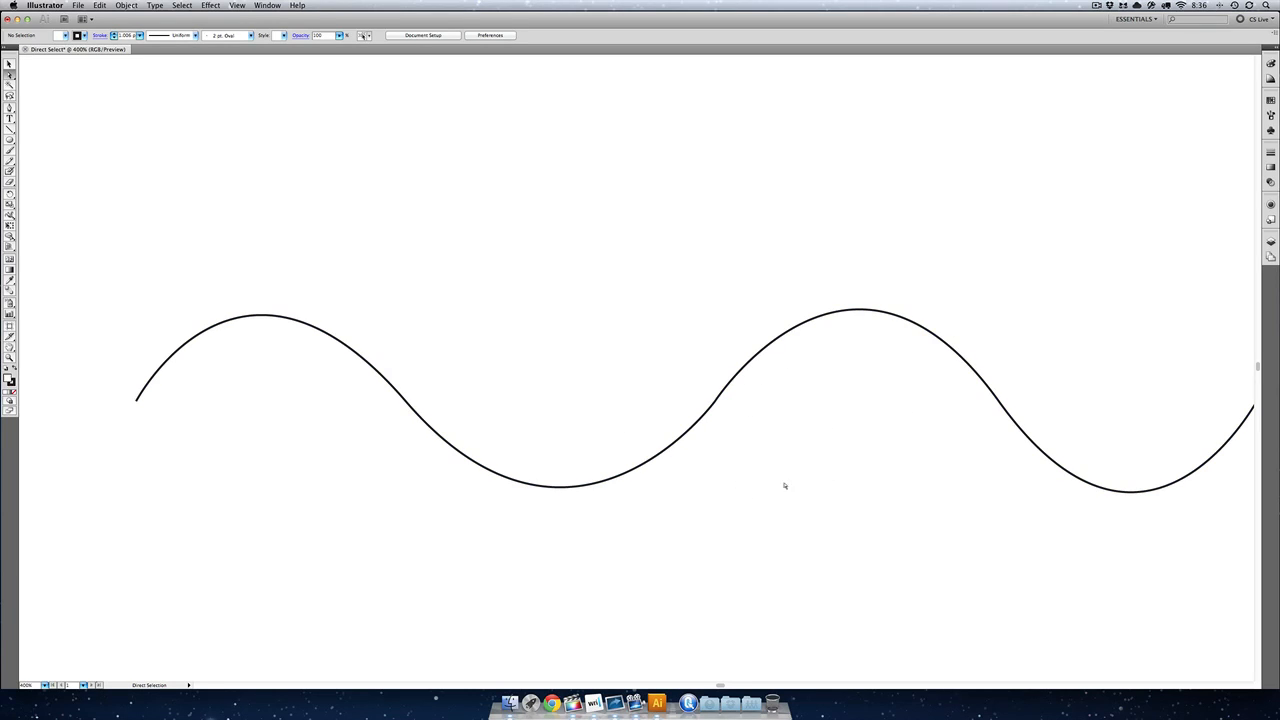
drag(828, 512, 638, 324)
drag(840, 445, 828, 212)
click(627, 315)
key(super+equal)
key(super+equal)
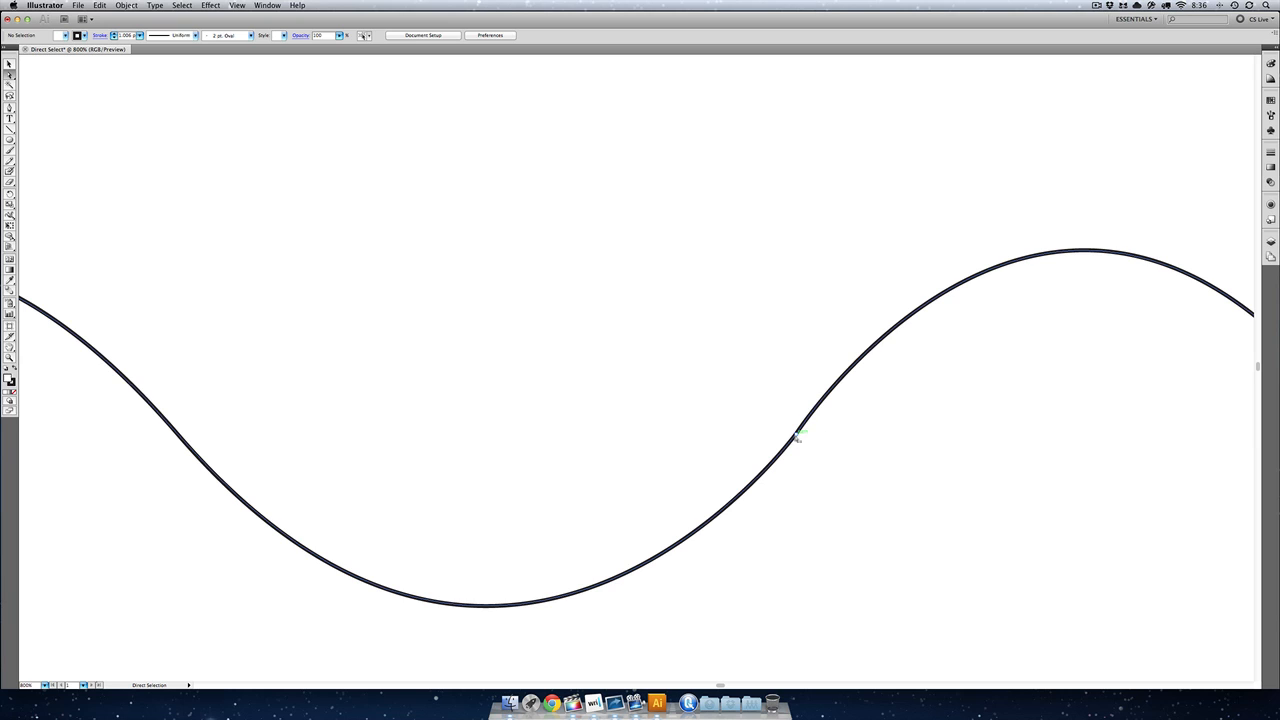
click(797, 437)
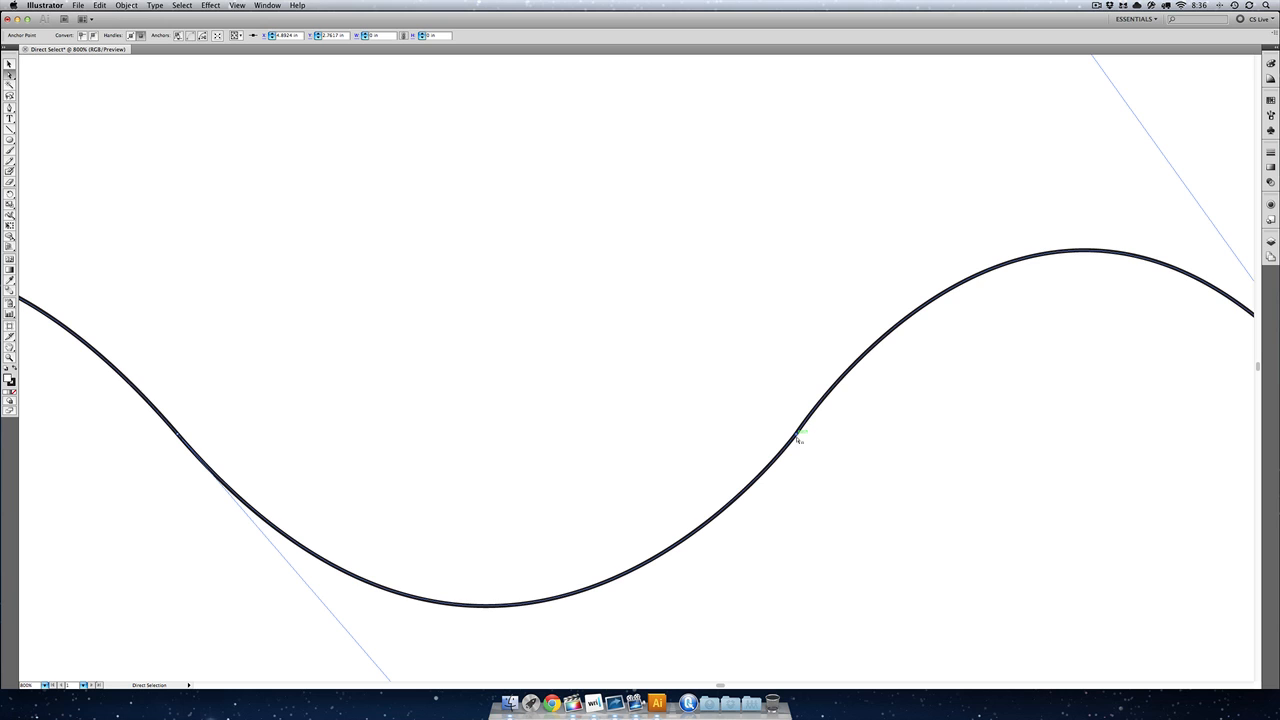
drag(797, 437, 482, 509)
Reposition the middle anchor point to about X 4.0 in, Y 2.6 in, and pull the next anchor's upper handle leftward above it
key(super+minus)
key(super+minus)
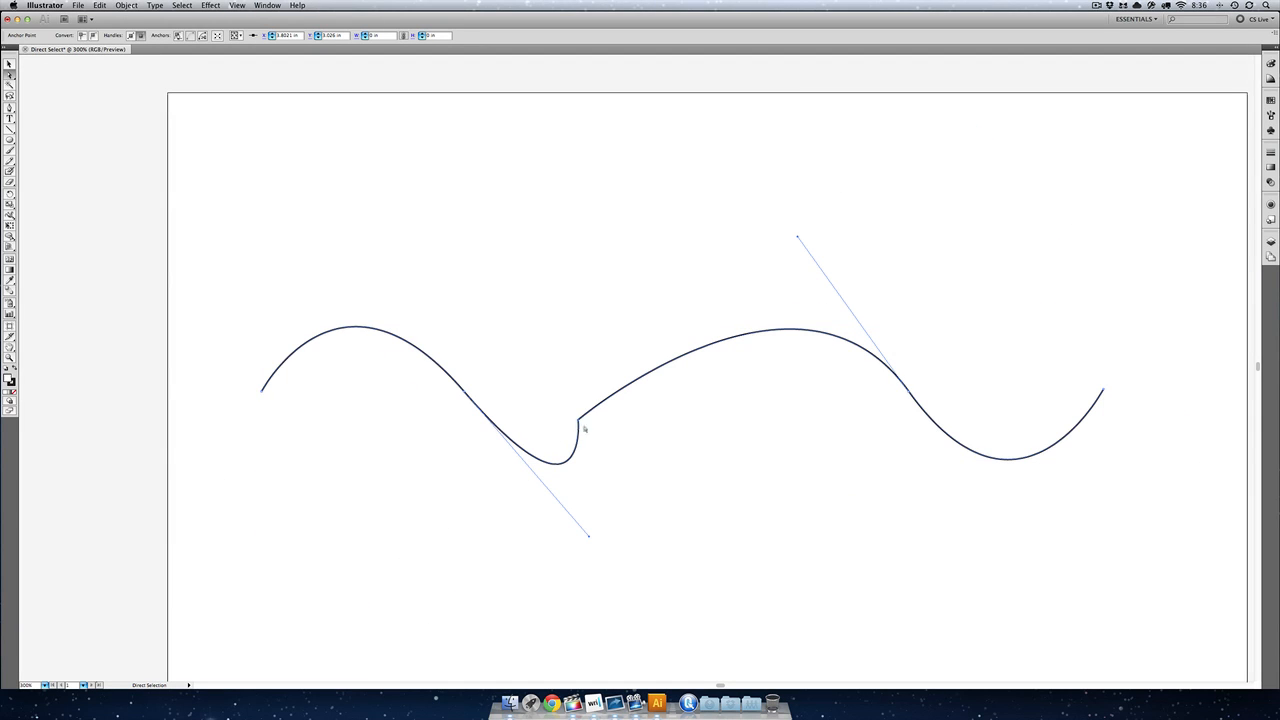
drag(576, 421, 620, 503)
drag(620, 503, 549, 264)
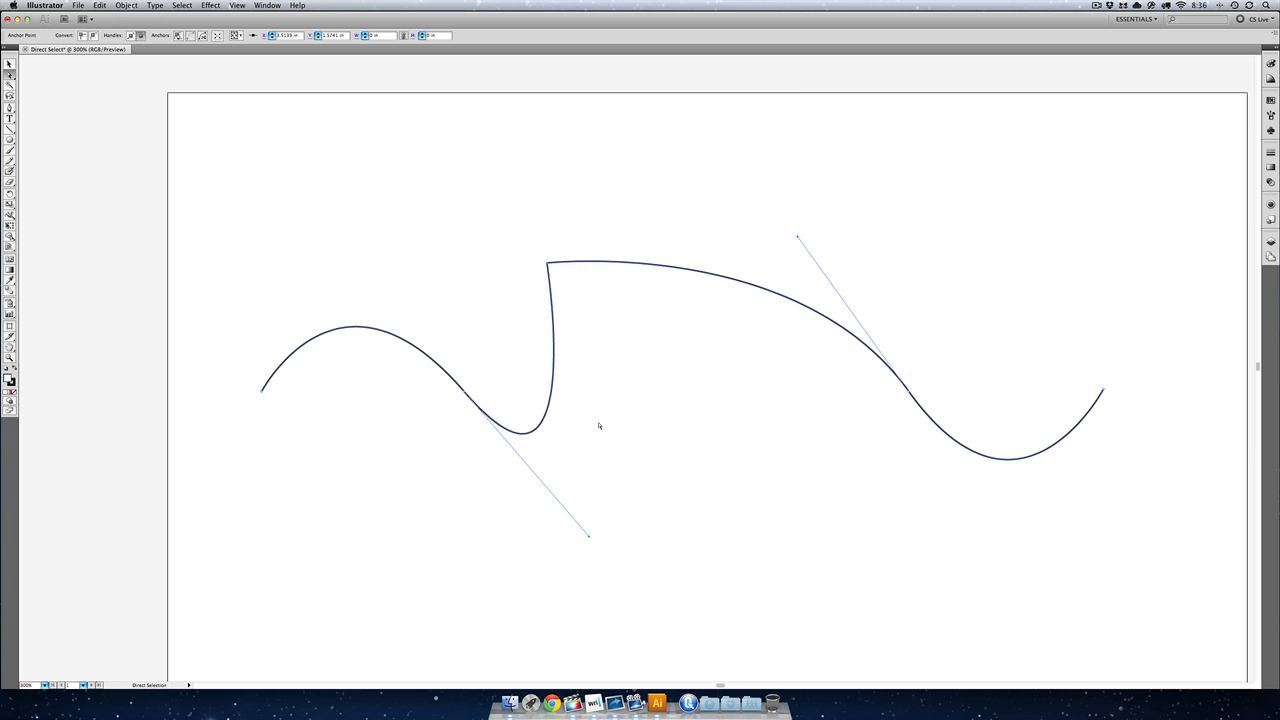
key(super+equal)
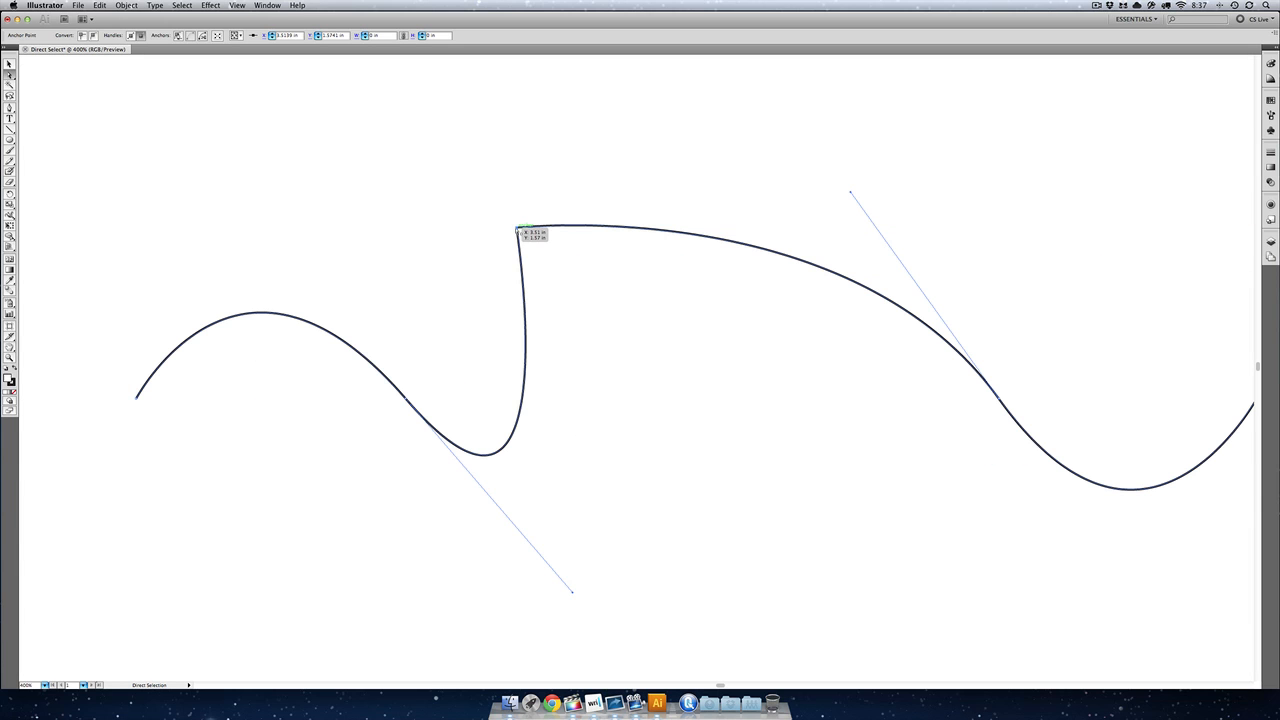
drag(522, 233, 588, 373)
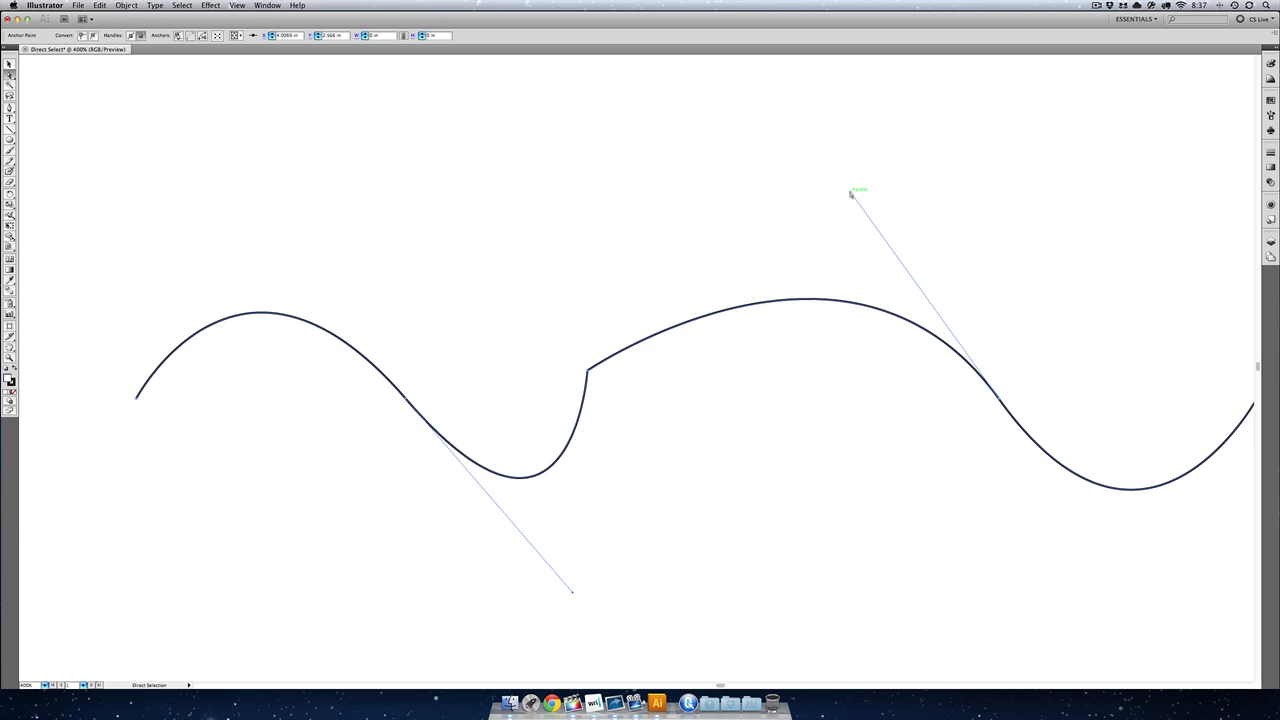
drag(851, 193, 590, 157)
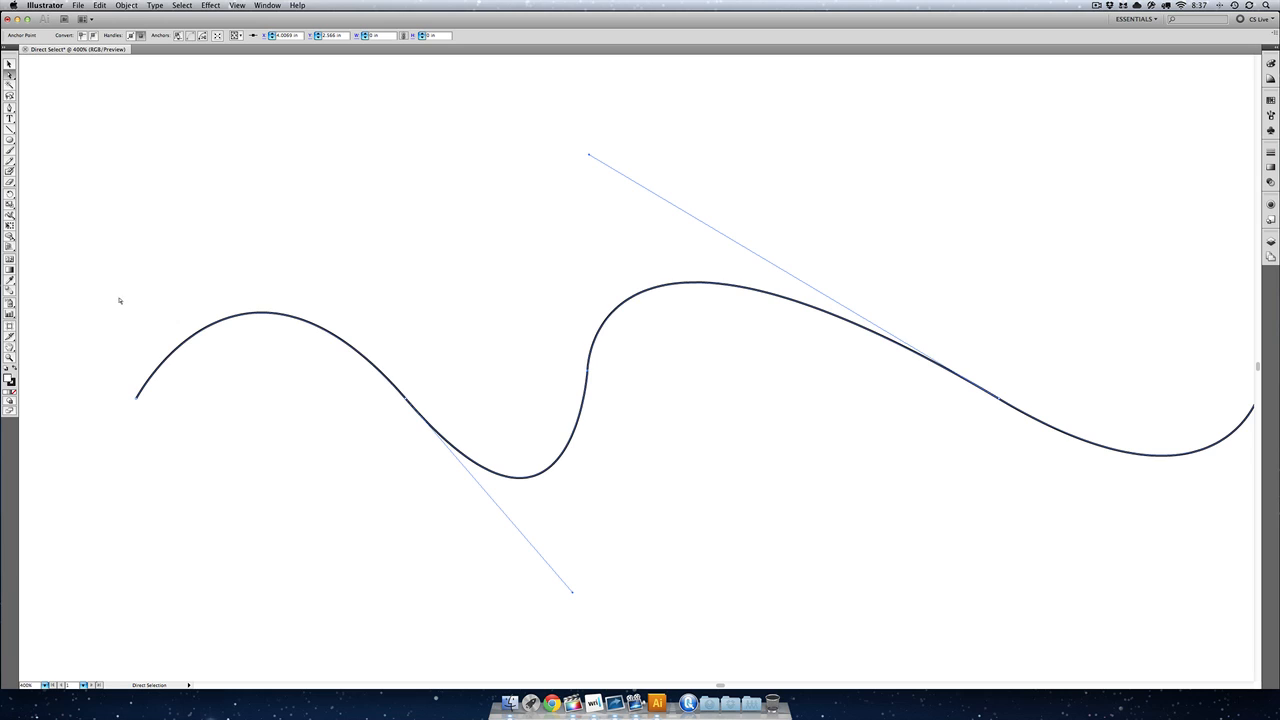
Select the wave's two leftmost anchor points together, shift them slightly upward, and deselect the path
click(136, 401)
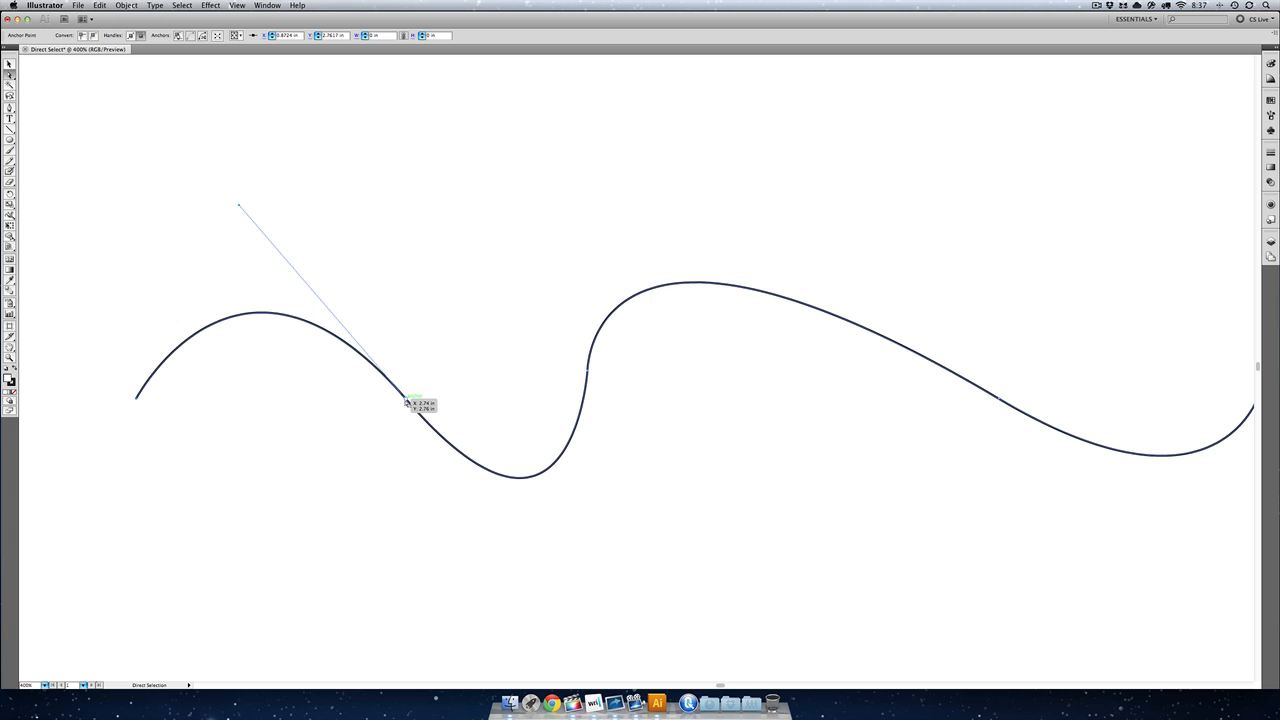
click(407, 402)
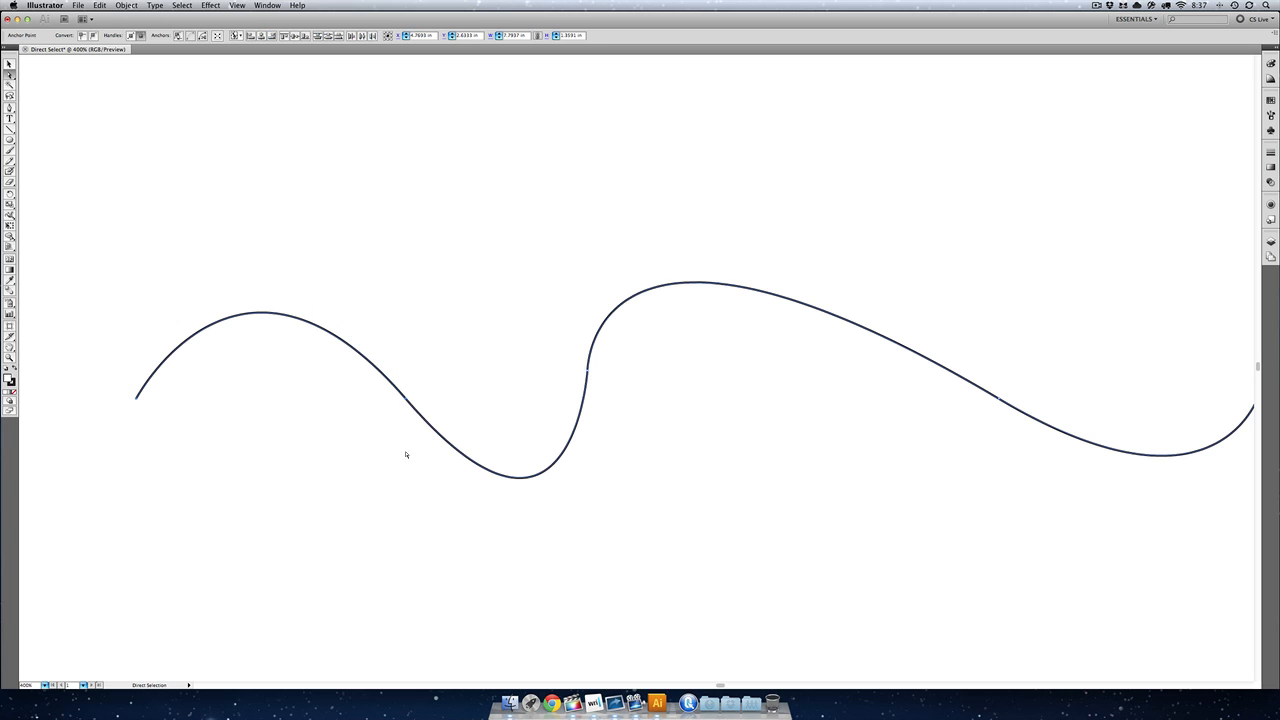
drag(415, 403, 449, 371)
click(438, 382)
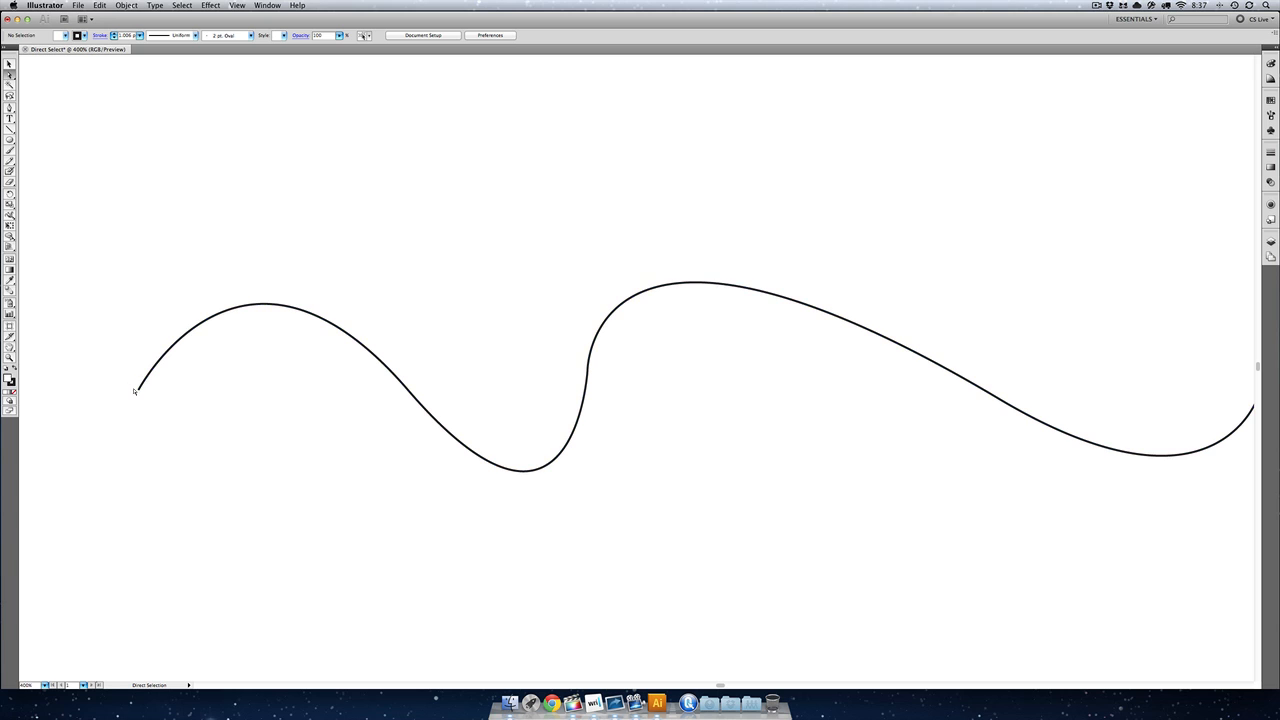
drag(114, 249, 411, 392)
click(635, 430)
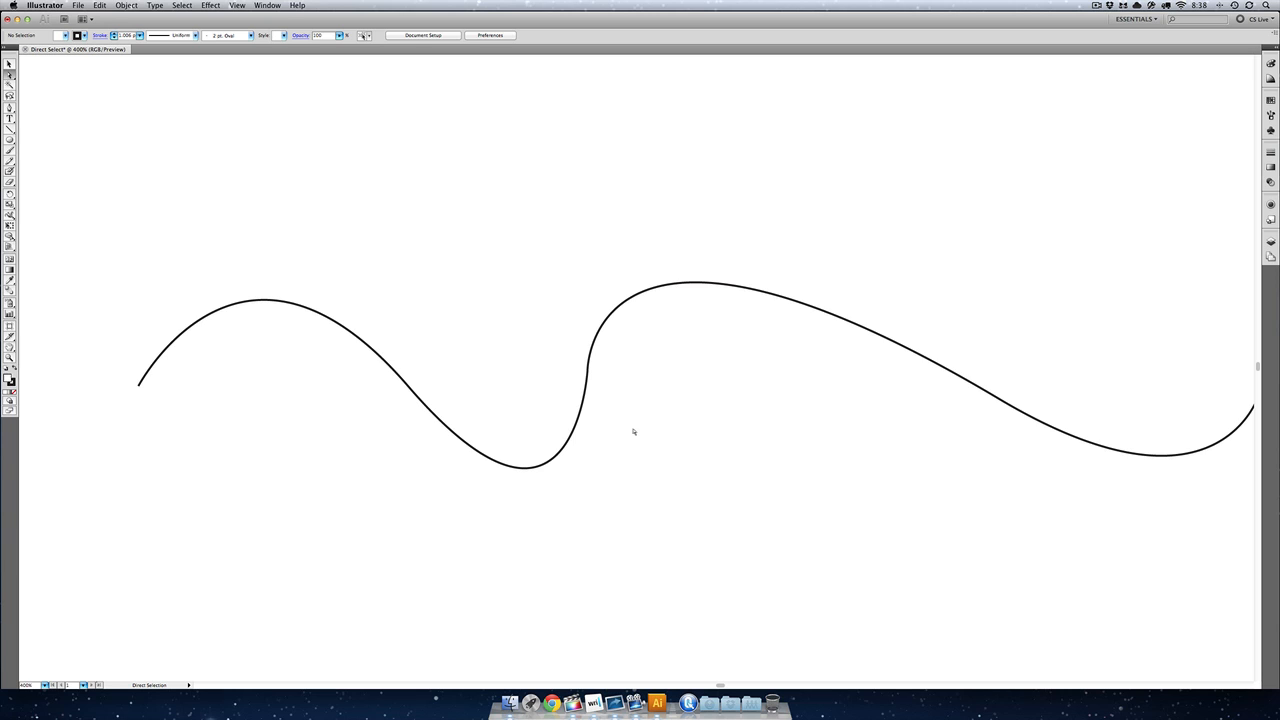
Draw a square about 0.87 in per side above the wave and pull only its upper-left corner up and outward
drag(10, 140, 48, 141)
drag(384, 122, 510, 247)
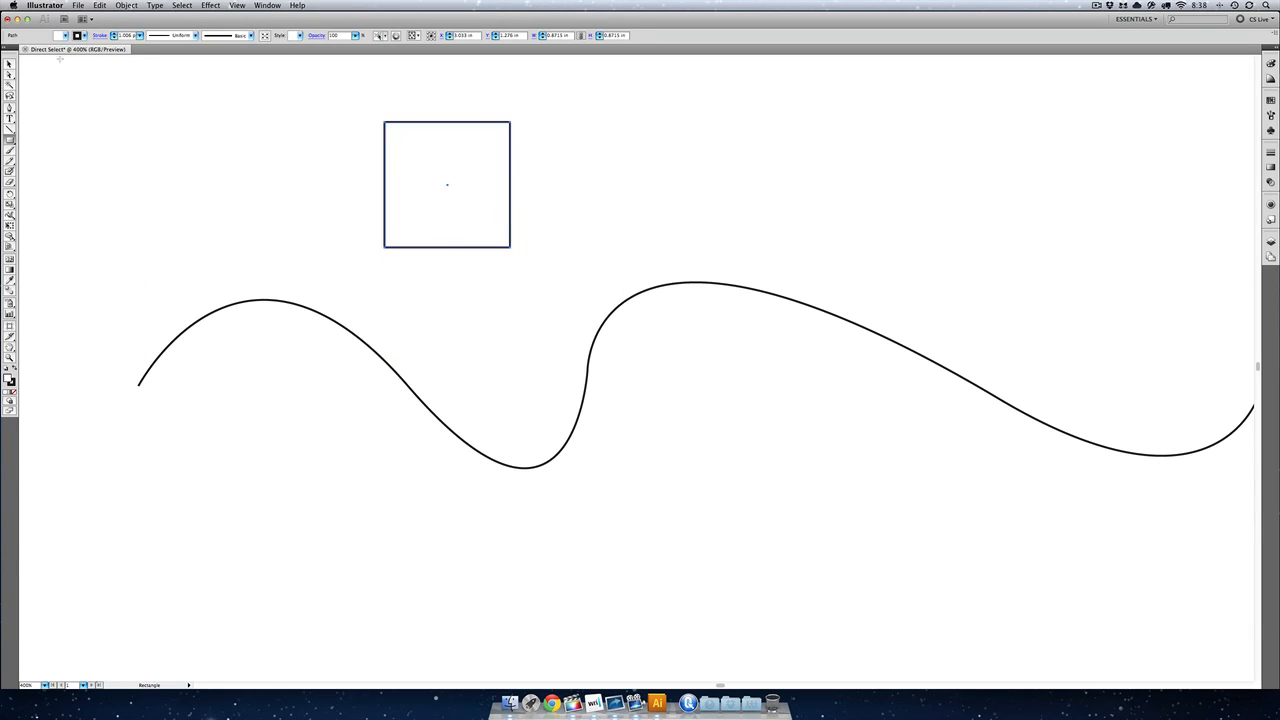
click(10, 76)
click(367, 123)
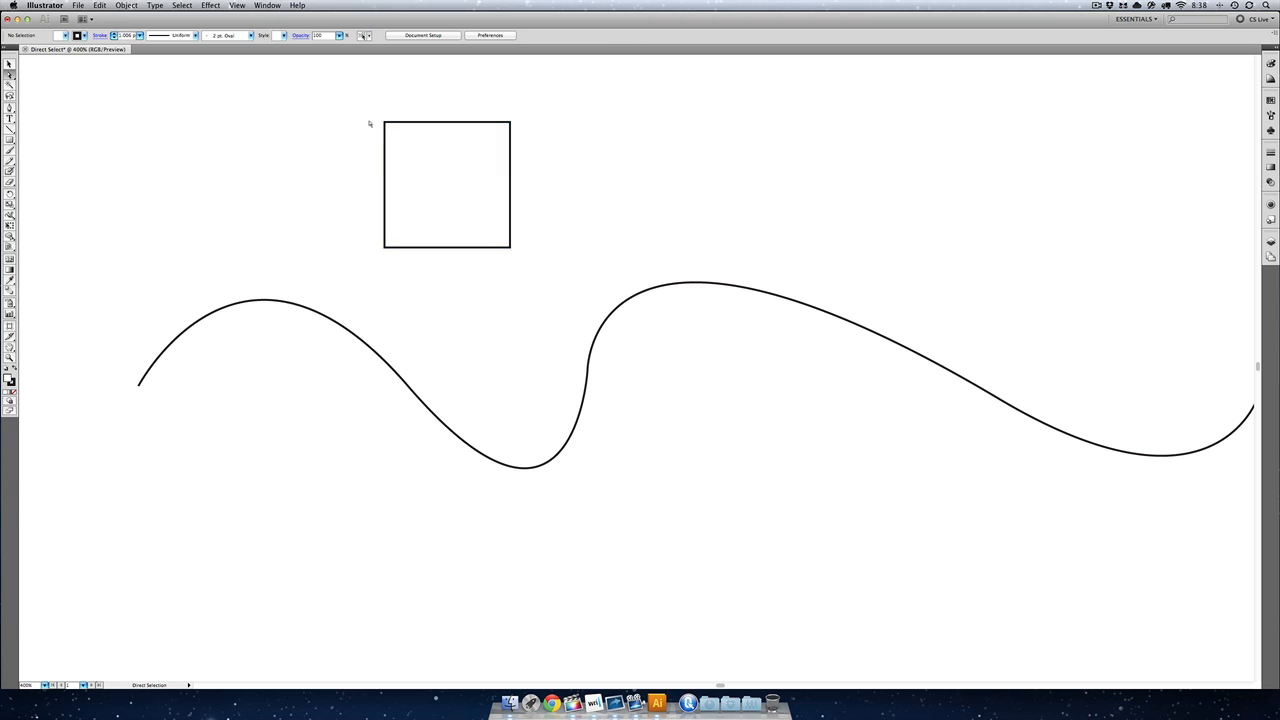
drag(384, 122, 307, 92)
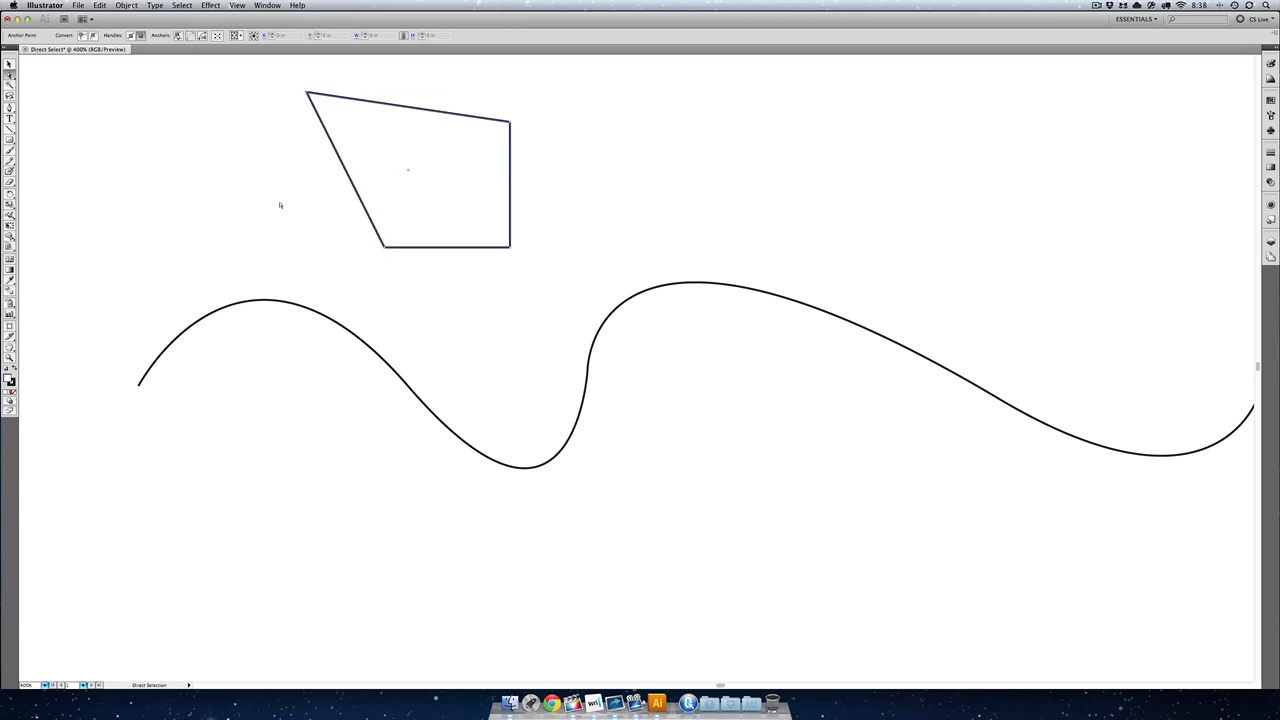
click(271, 218)
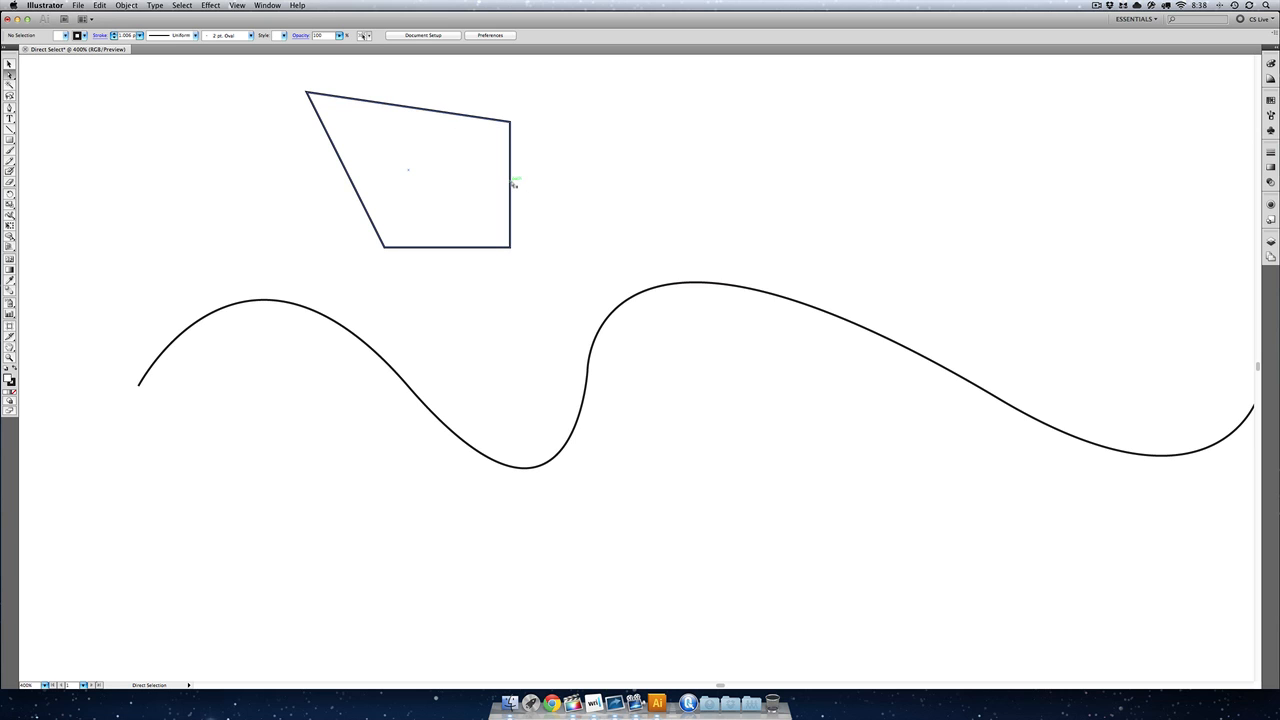
Move only the four-sided shape's right edge inward to narrow the shape, and deselect it
drag(511, 184, 530, 157)
drag(528, 158, 468, 185)
click(542, 167)
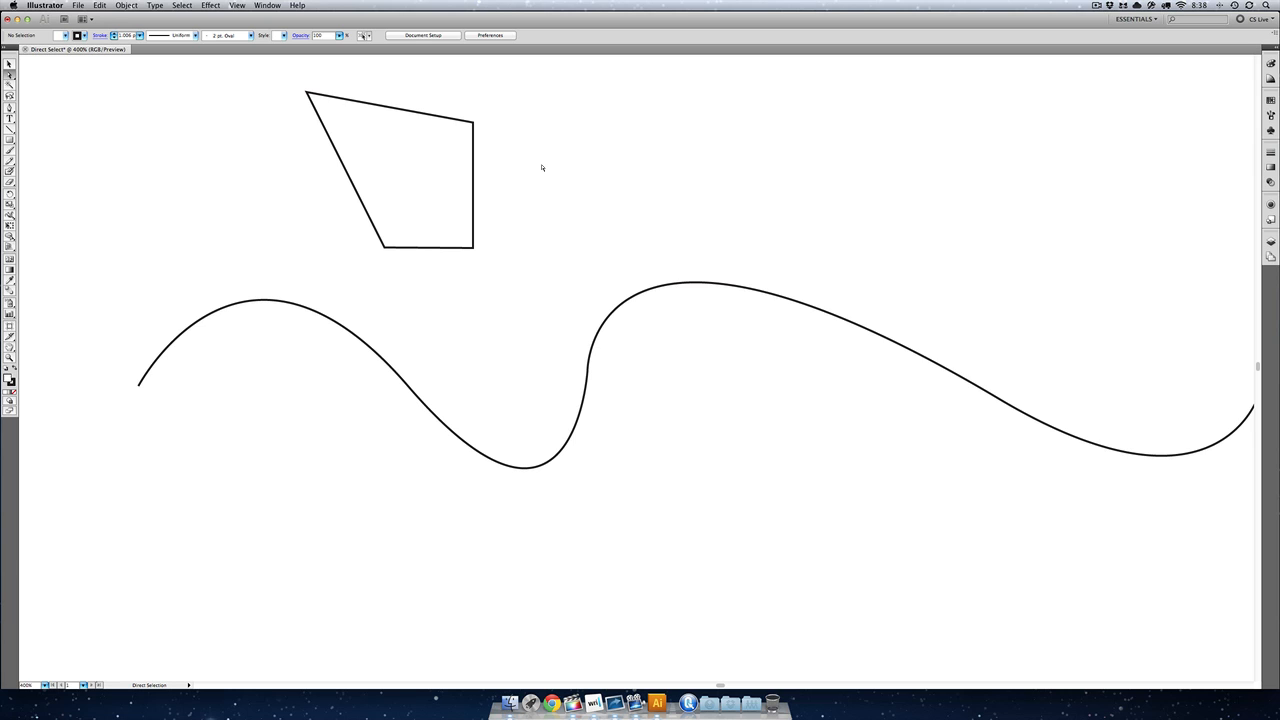
key(super+minus)
key(super+minus)
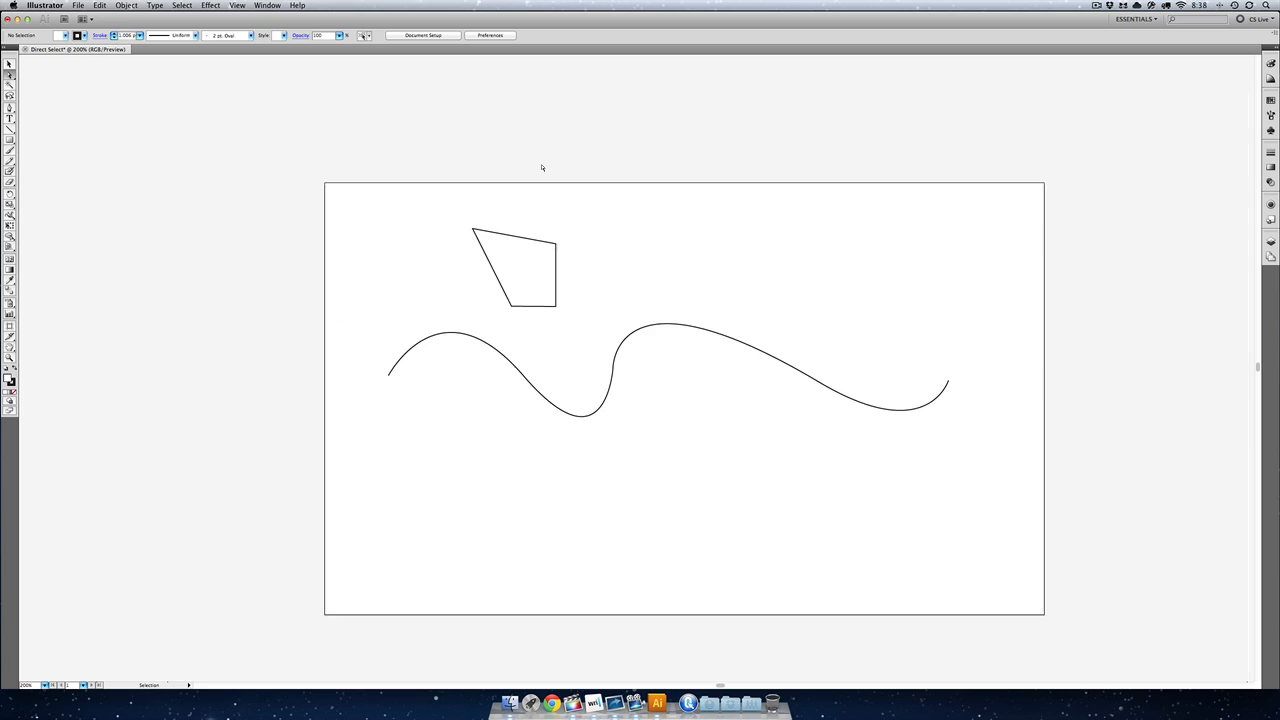